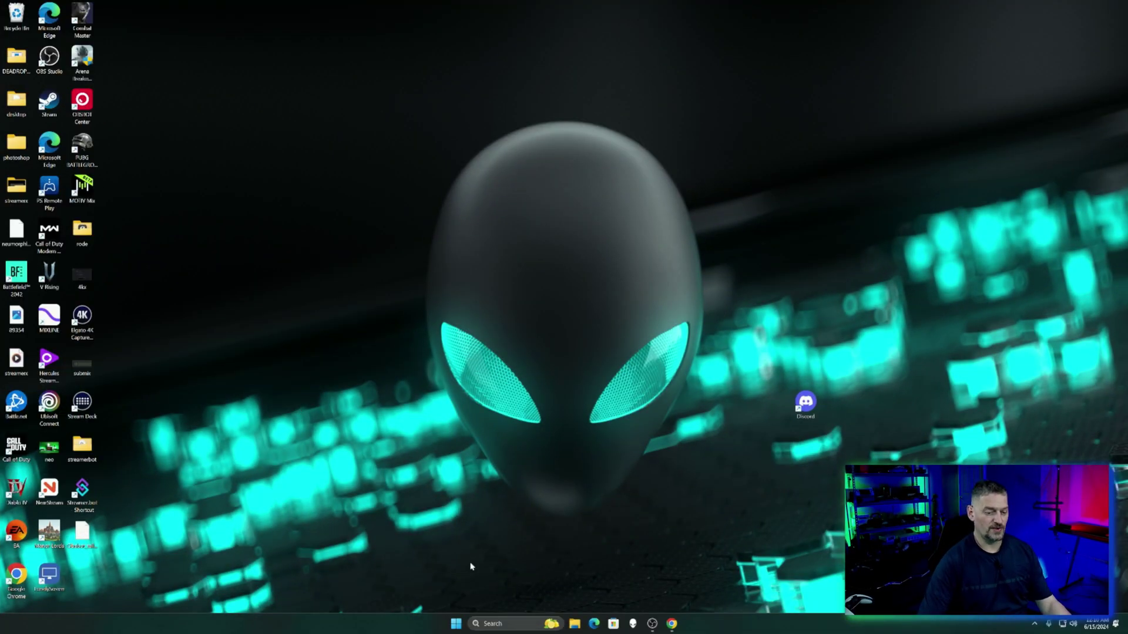
Search 'obs' to launch OBSBOT Center and connect to the camera.
{"action": "left_click", "coordinate": [504, 624]}
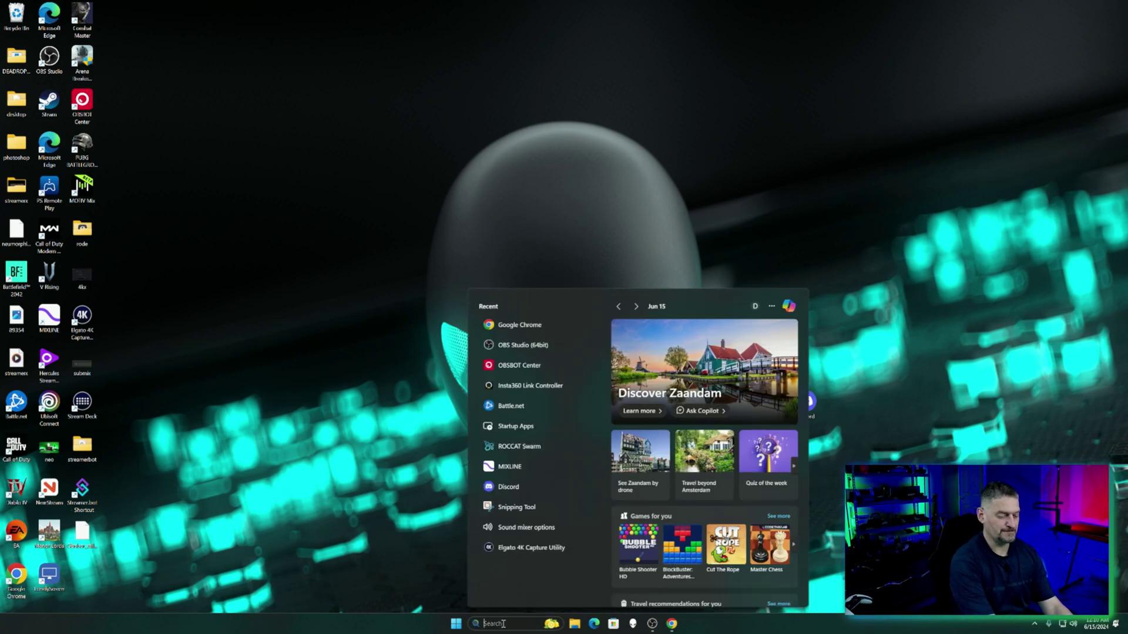
{"action": "type", "text": "obs"}
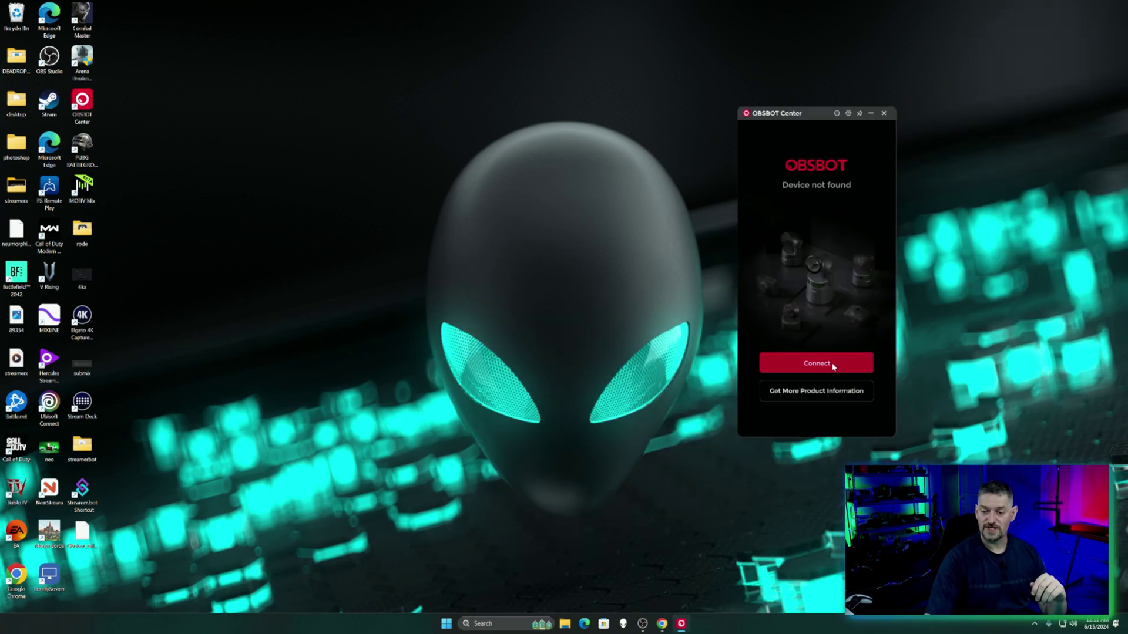
{"action": "left_click", "coordinate": [805, 363]}
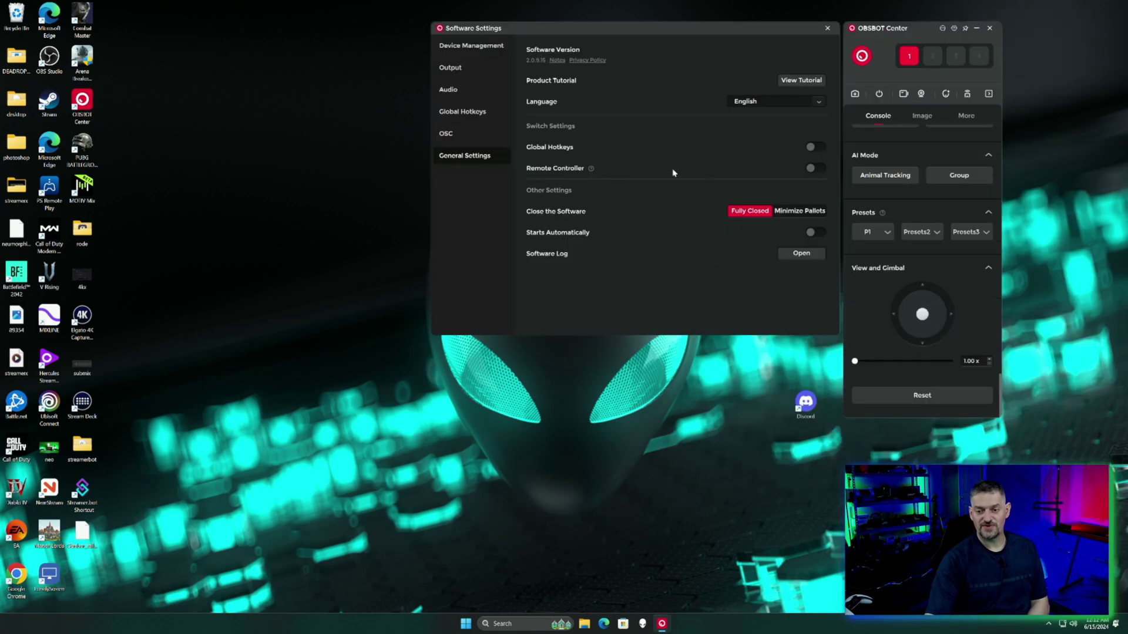
Close and reopen Software Settings, then scroll the Console panel back up.
{"action": "left_click", "coordinate": [828, 29]}
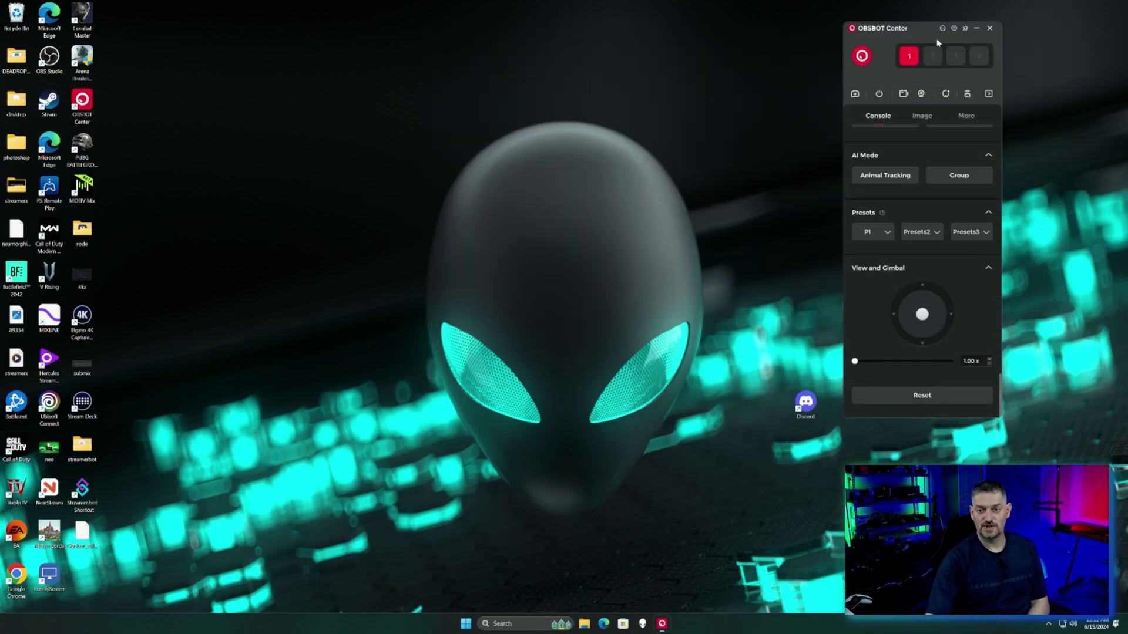
{"action": "left_click", "coordinate": [954, 28]}
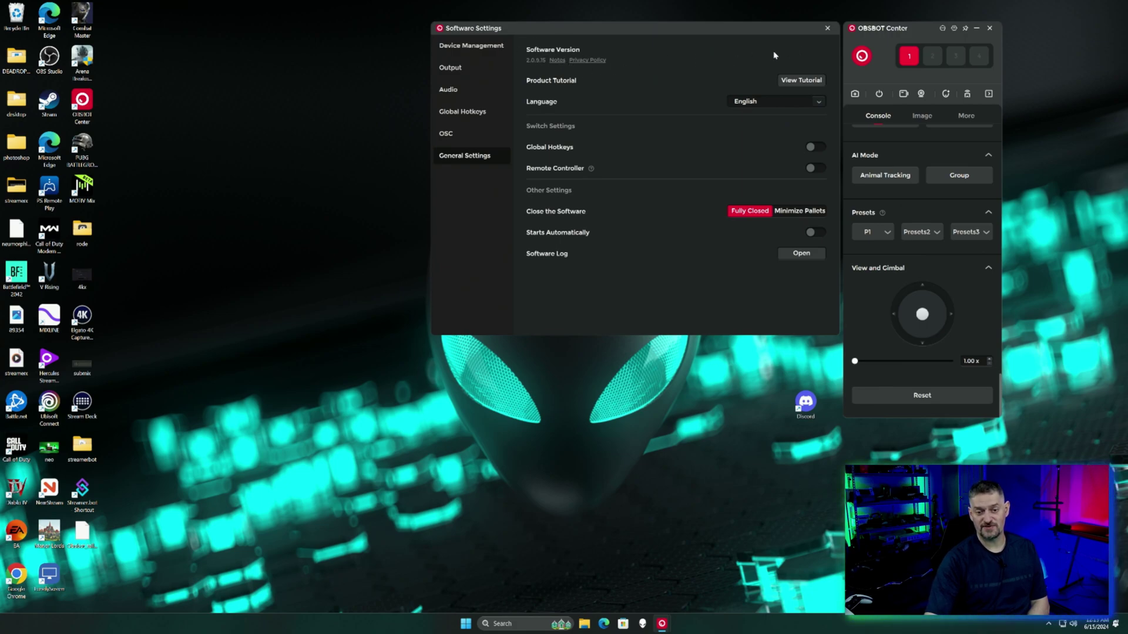
{"action": "scroll", "coordinate": [953, 350], "scroll_direction": "up", "scroll_amount": 5}
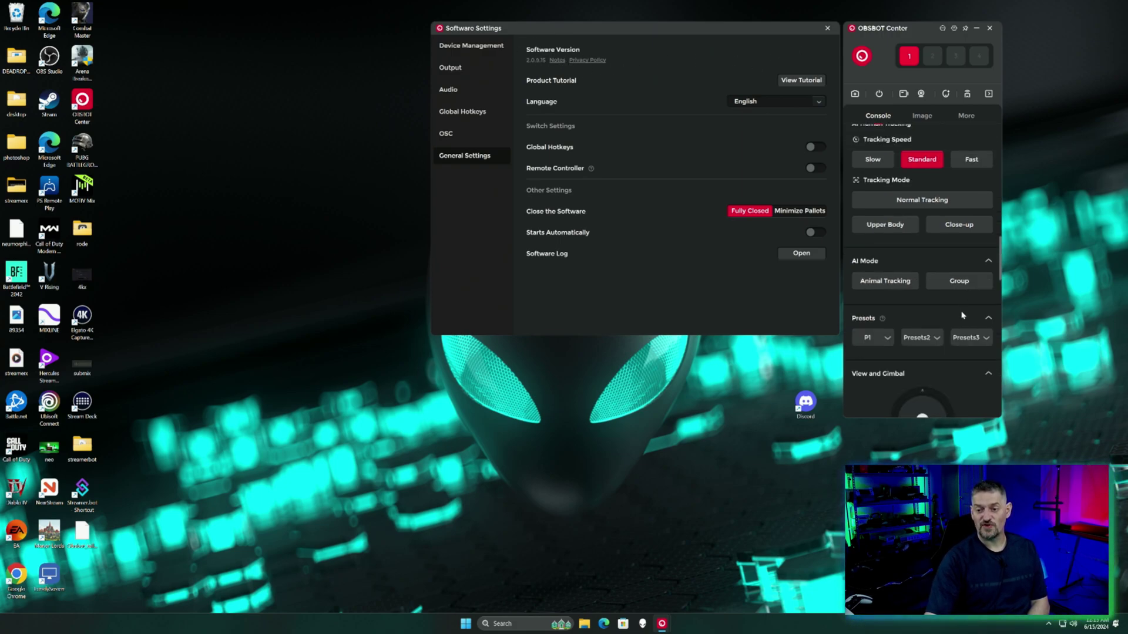
{"action": "left_click", "coordinate": [962, 117]}
{"action": "scroll", "coordinate": [917, 200], "scroll_direction": "down", "scroll_amount": 10}
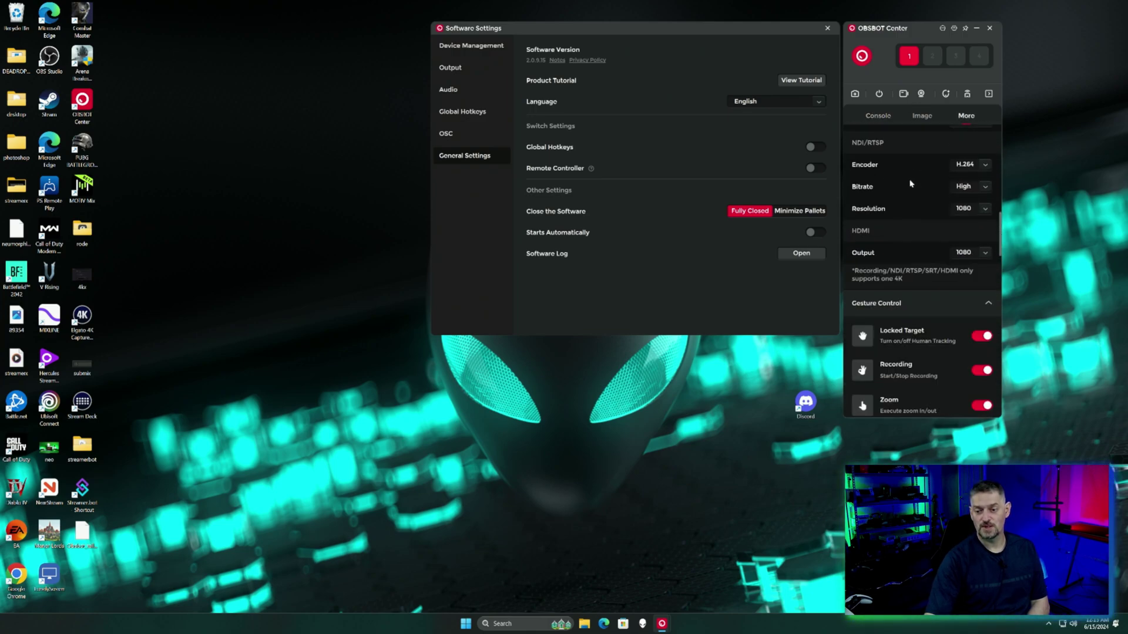
{"action": "scroll", "coordinate": [910, 184], "scroll_direction": "down", "scroll_amount": 15}
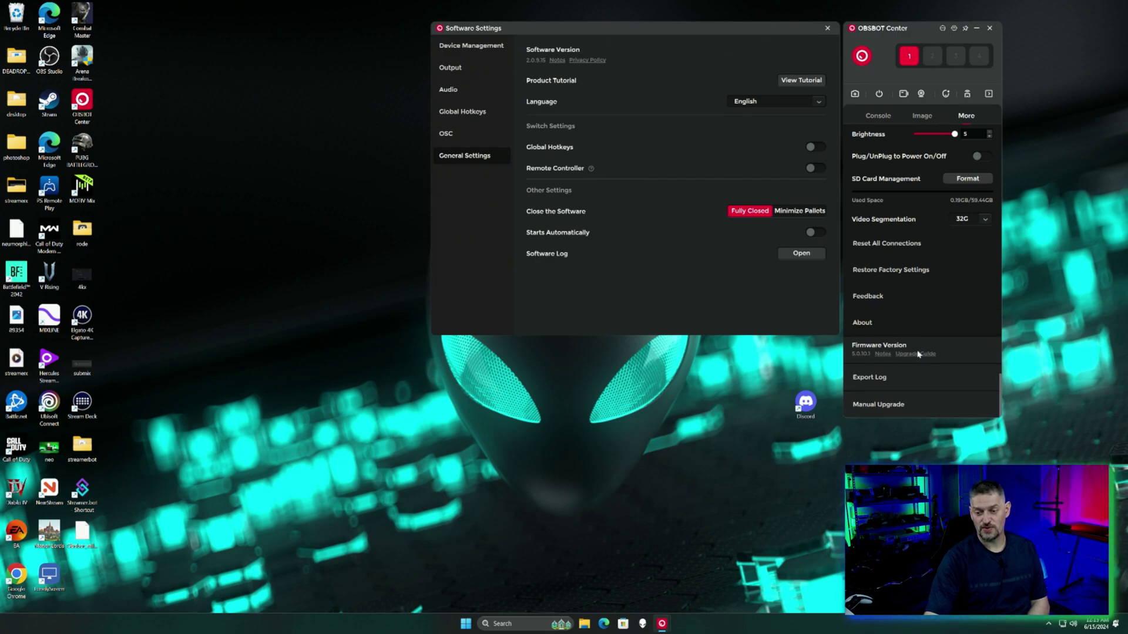
{"action": "left_click", "coordinate": [882, 355]}
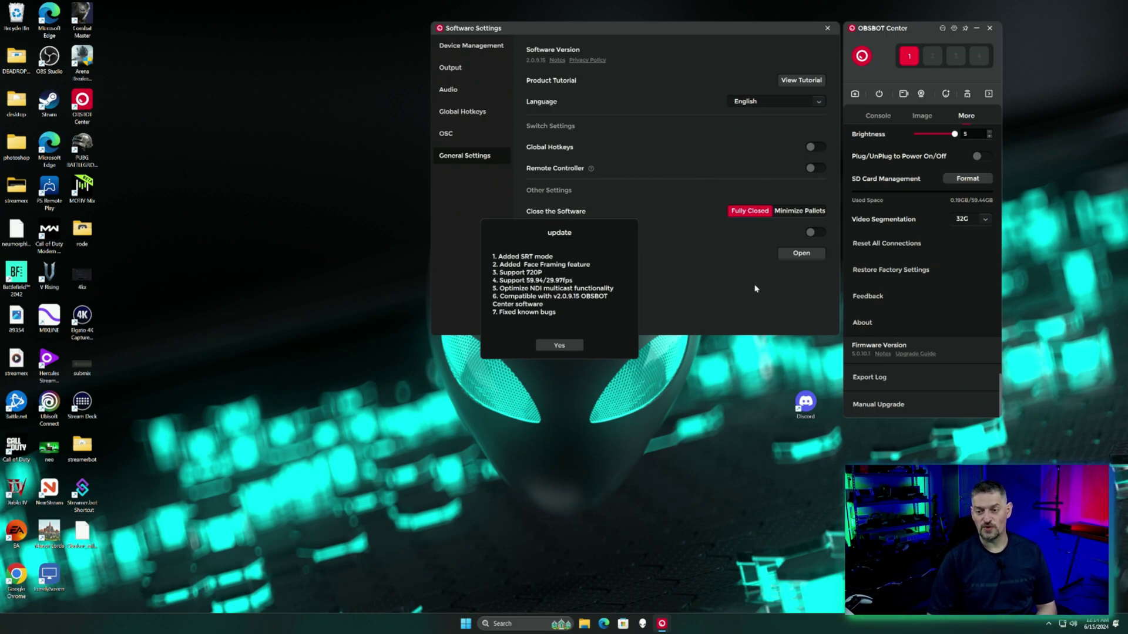
Dismiss the firmware notes, close Software Settings, and open the live Video Preview at 1080P 30.
{"action": "left_click", "coordinate": [573, 346]}
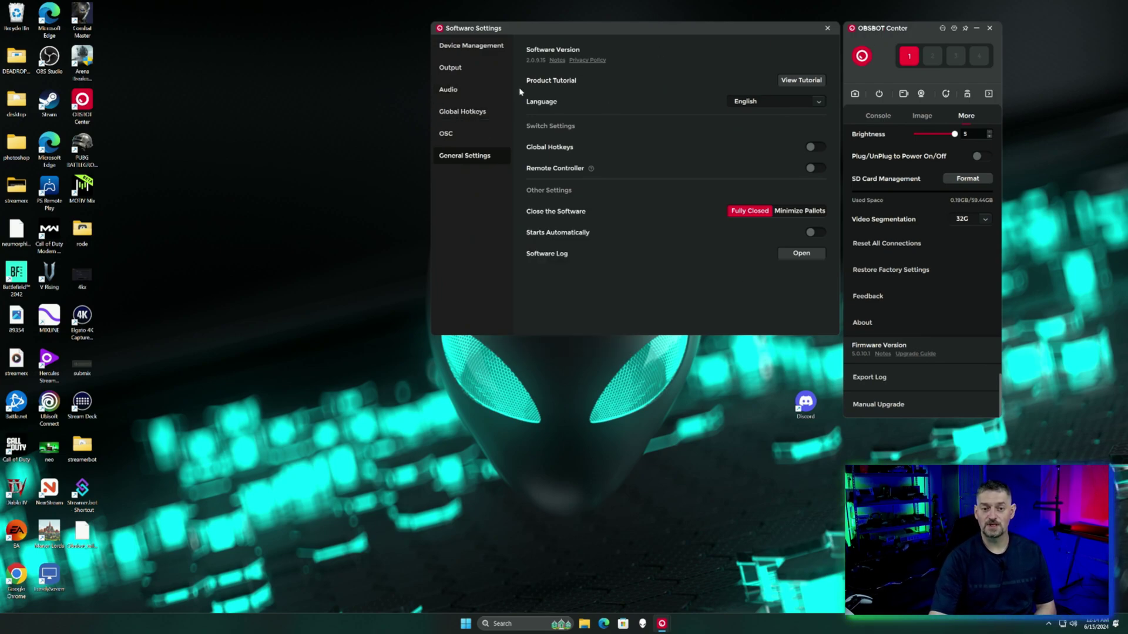
{"action": "left_click", "coordinate": [828, 28]}
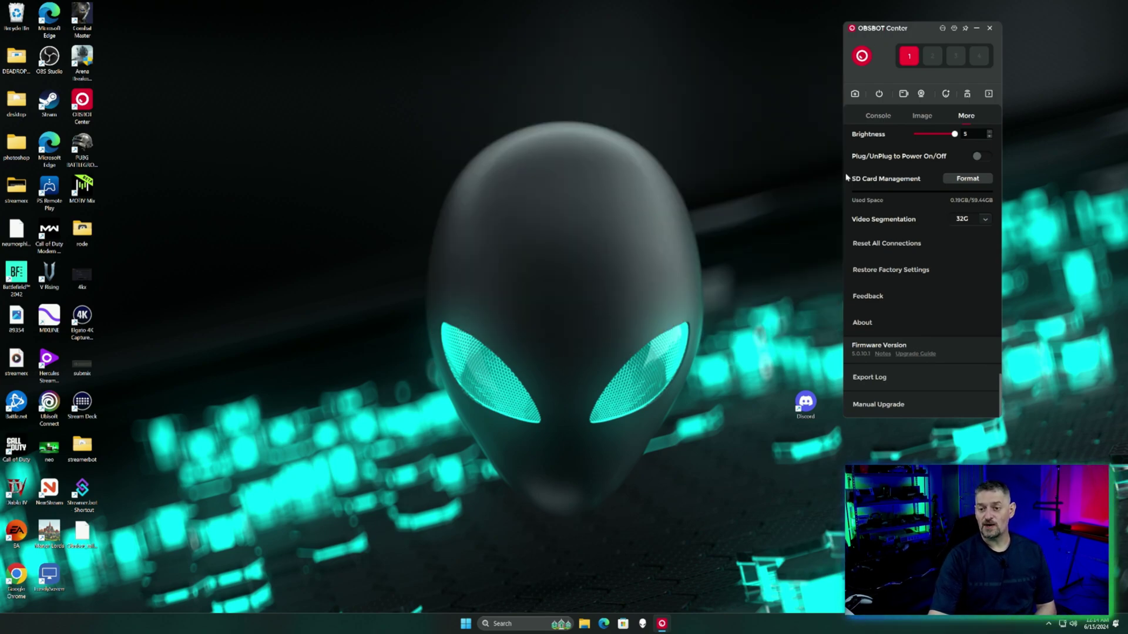
{"action": "scroll", "coordinate": [953, 167], "scroll_direction": "up", "scroll_amount": 8}
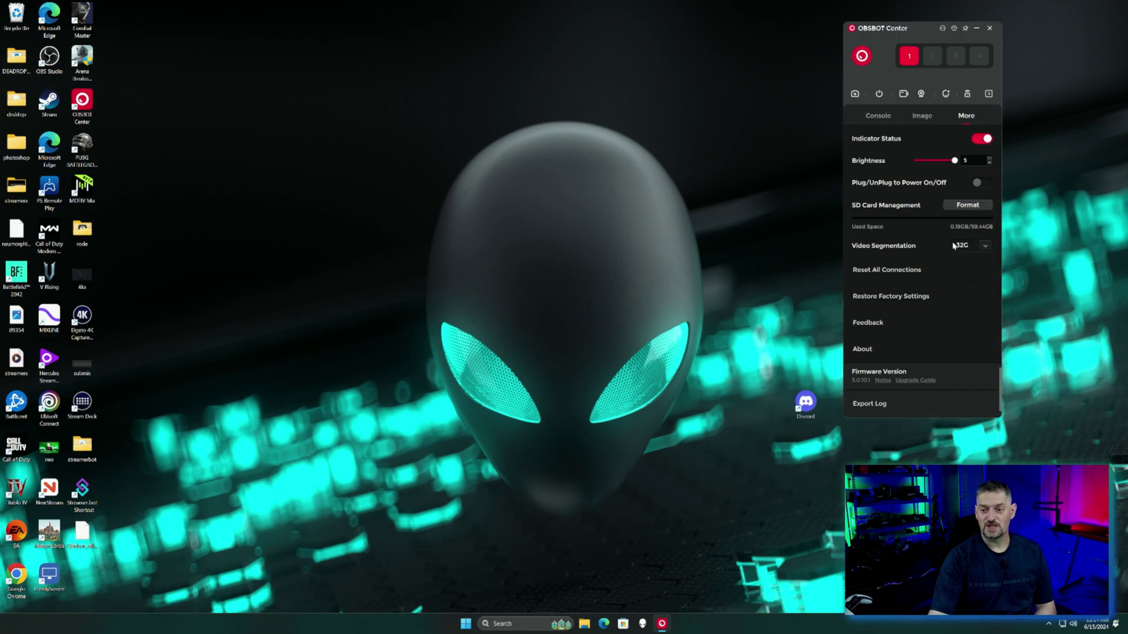
{"action": "scroll", "coordinate": [948, 237], "scroll_direction": "up", "scroll_amount": 10}
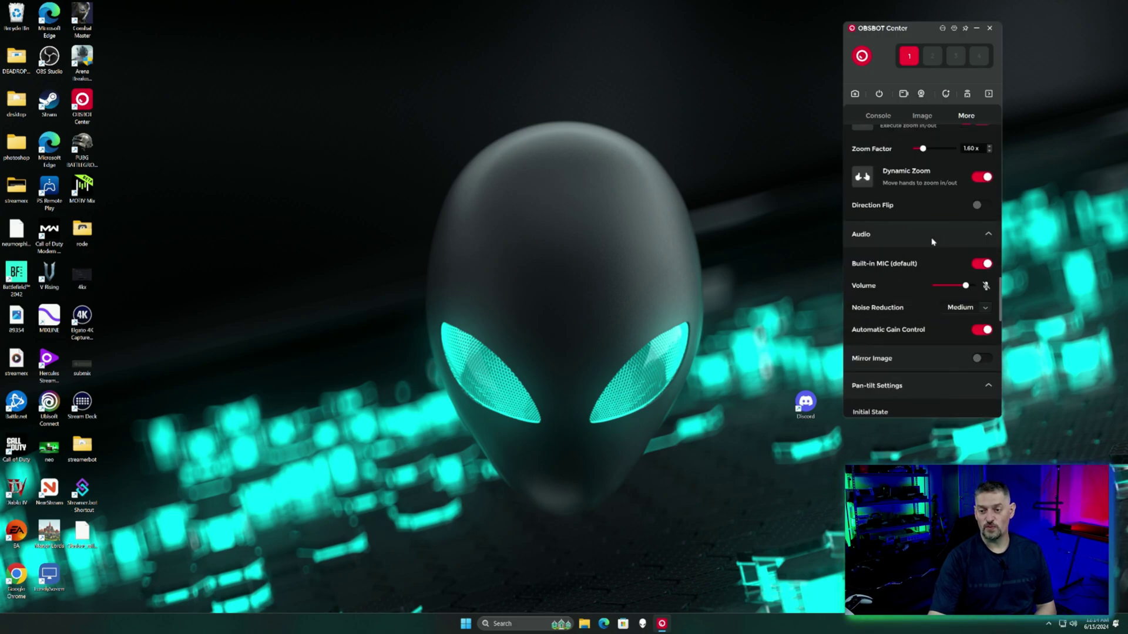
{"action": "scroll", "coordinate": [919, 254], "scroll_direction": "up", "scroll_amount": 3}
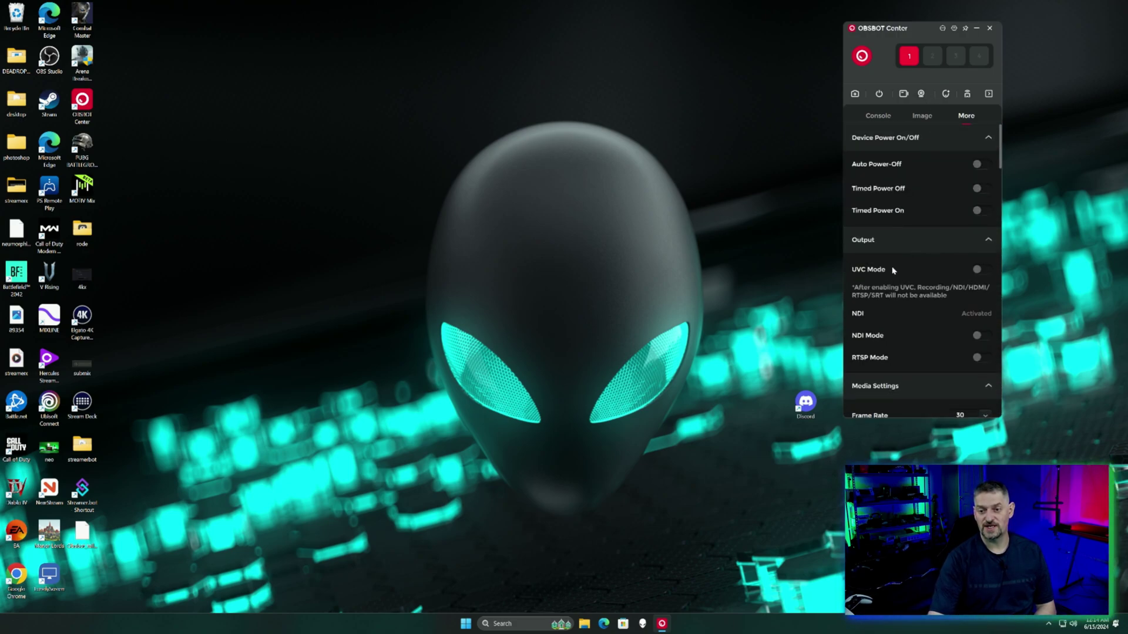
{"action": "left_click", "coordinate": [855, 94]}
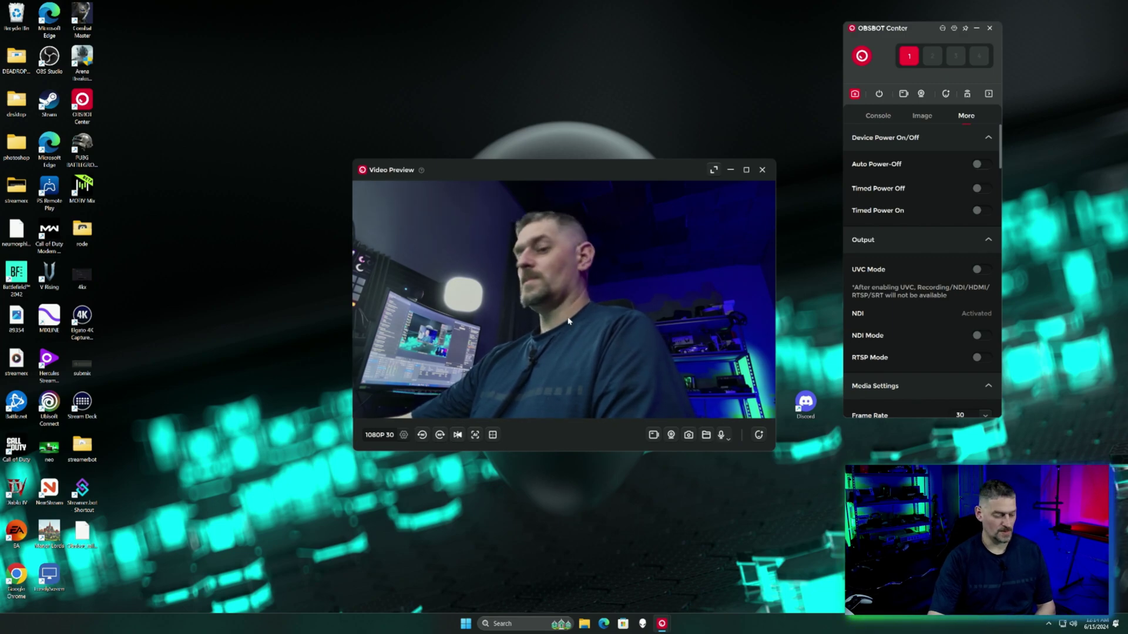
In the preview's output settings, try Portrait then revert to Landscape, keeping mkv format.
{"action": "left_click", "coordinate": [403, 435]}
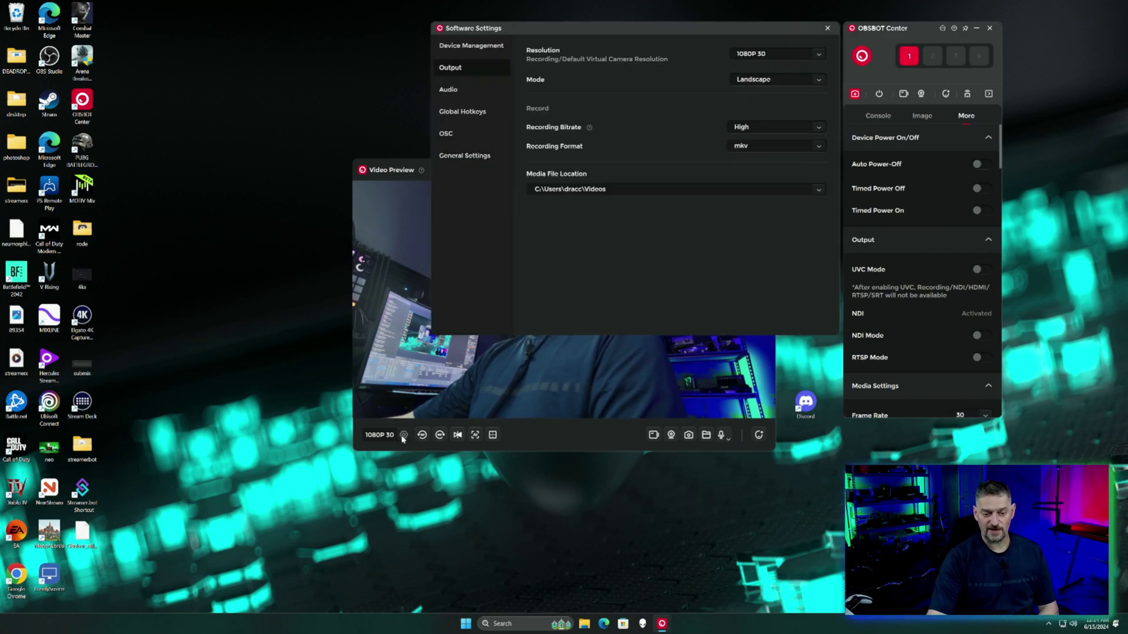
{"action": "left_click", "coordinate": [819, 55]}
{"action": "left_click", "coordinate": [822, 83]}
{"action": "left_click", "coordinate": [820, 80]}
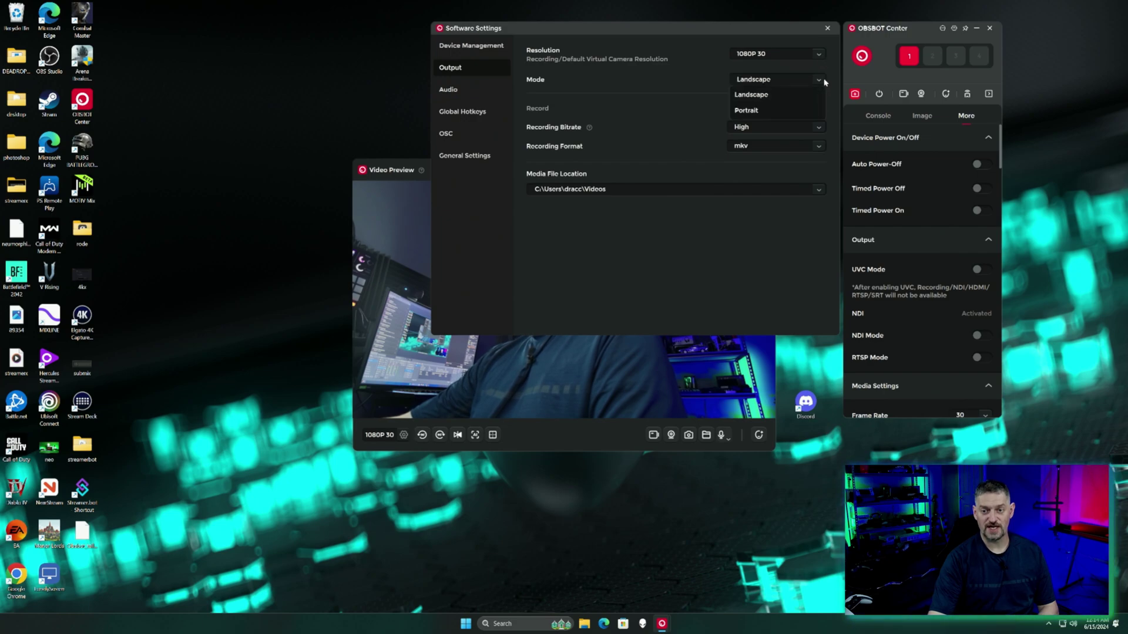
{"action": "left_click", "coordinate": [782, 110]}
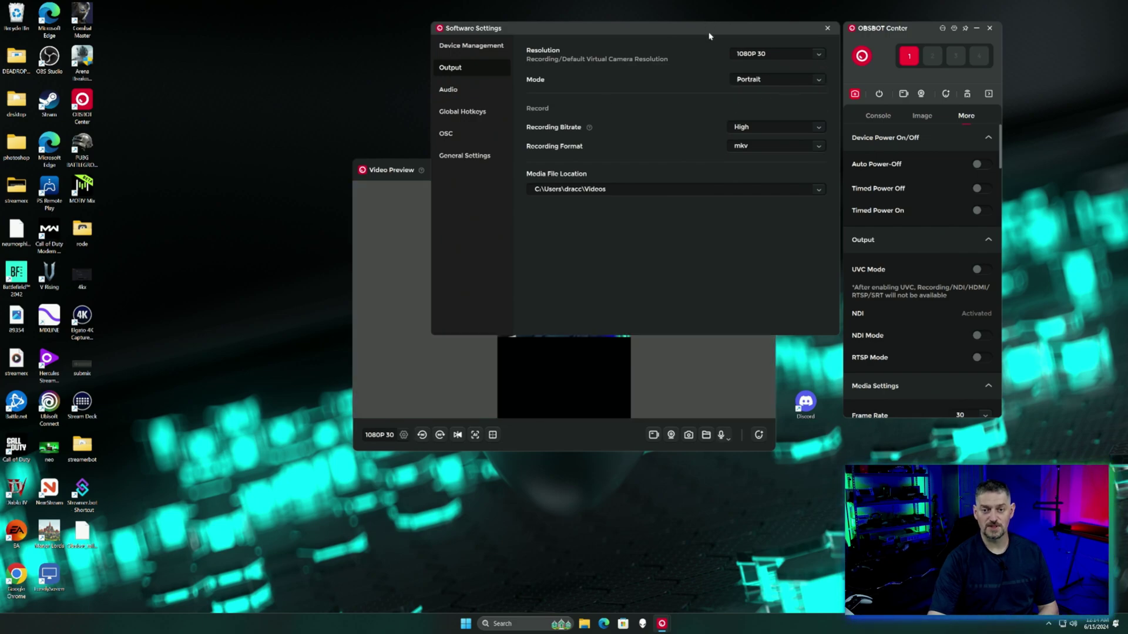
{"action": "left_click_drag", "start_coordinate": [709, 37], "coordinate": [584, 26]}
{"action": "left_click", "coordinate": [695, 68]}
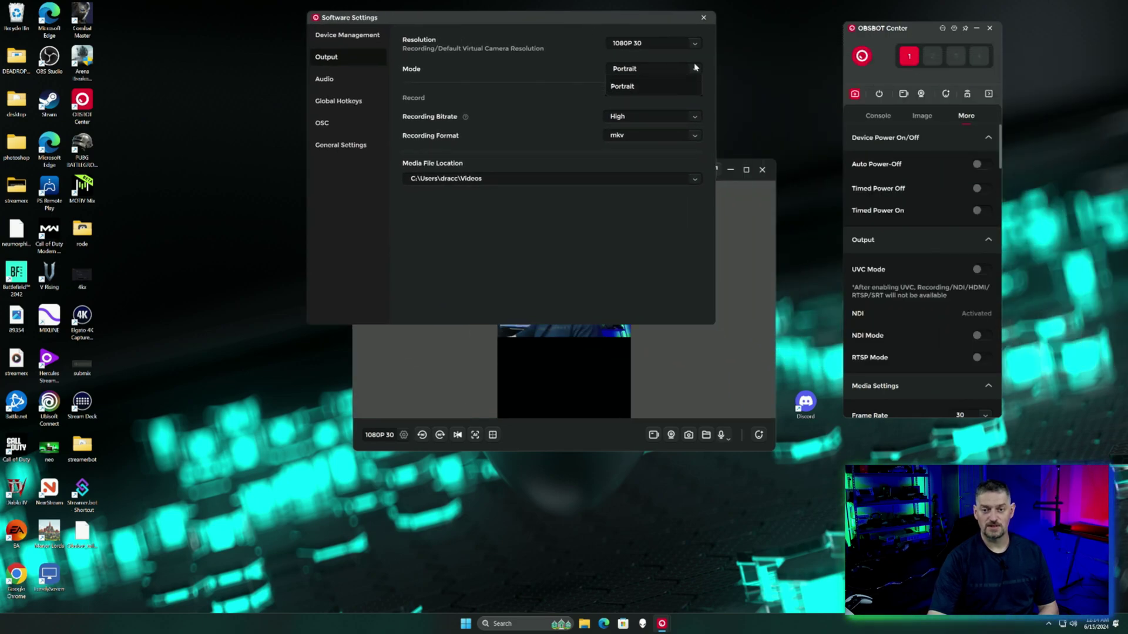
{"action": "left_click", "coordinate": [647, 82]}
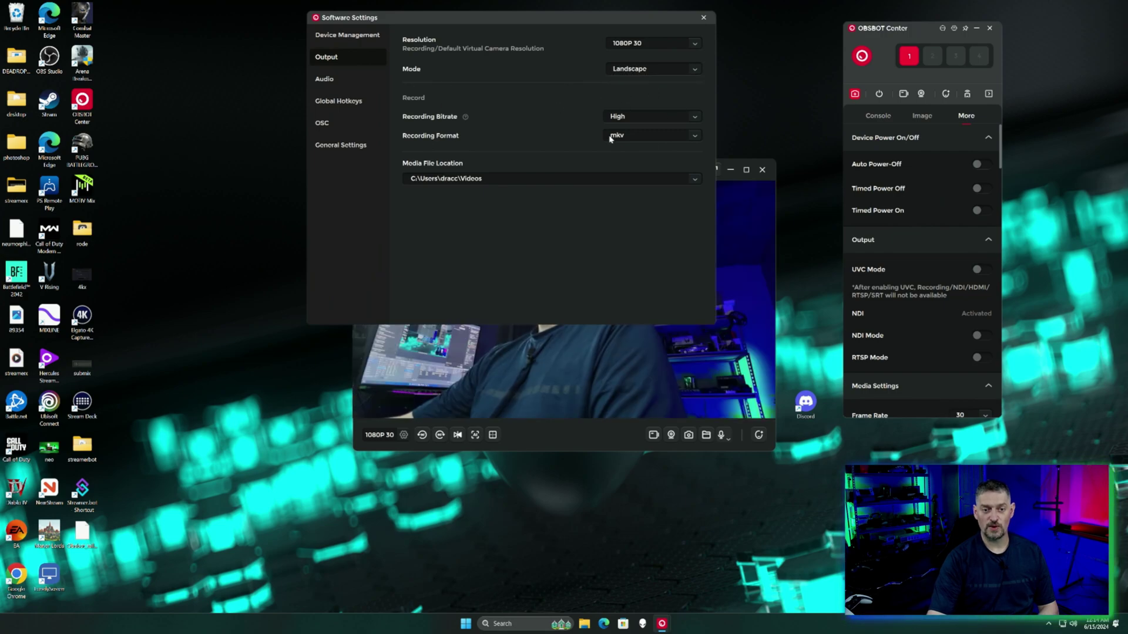
{"action": "left_click", "coordinate": [696, 135]}
{"action": "left_click", "coordinate": [697, 137]}
On the Audio page, keep Audio Mixing as the recording audio source.
{"action": "left_click", "coordinate": [325, 78]}
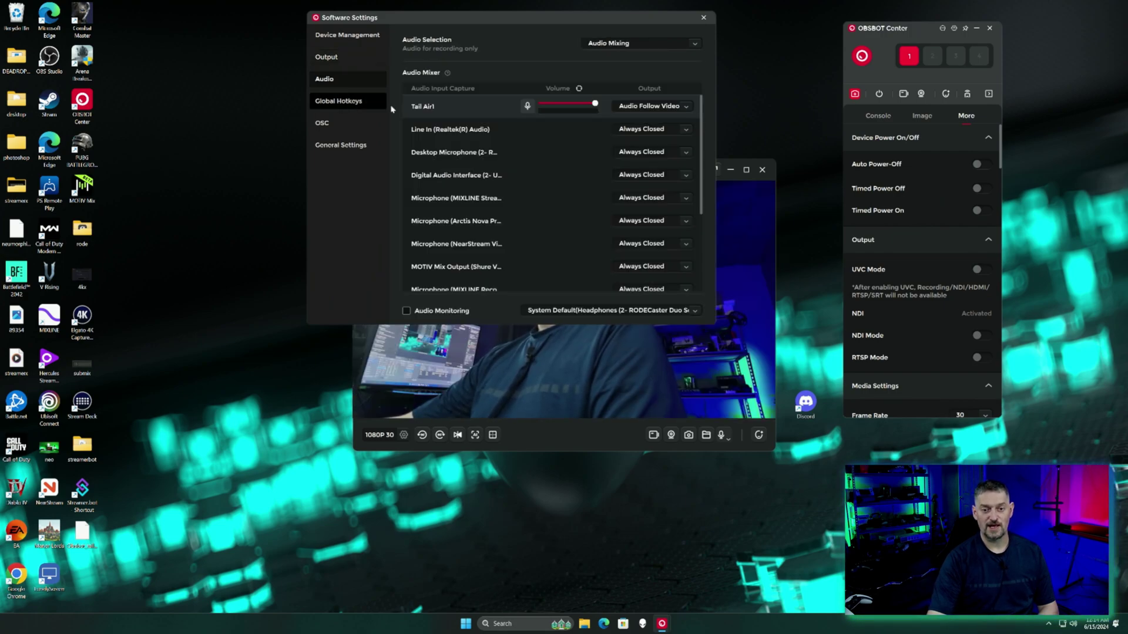
{"action": "scroll", "coordinate": [582, 158], "scroll_direction": "down", "scroll_amount": 1}
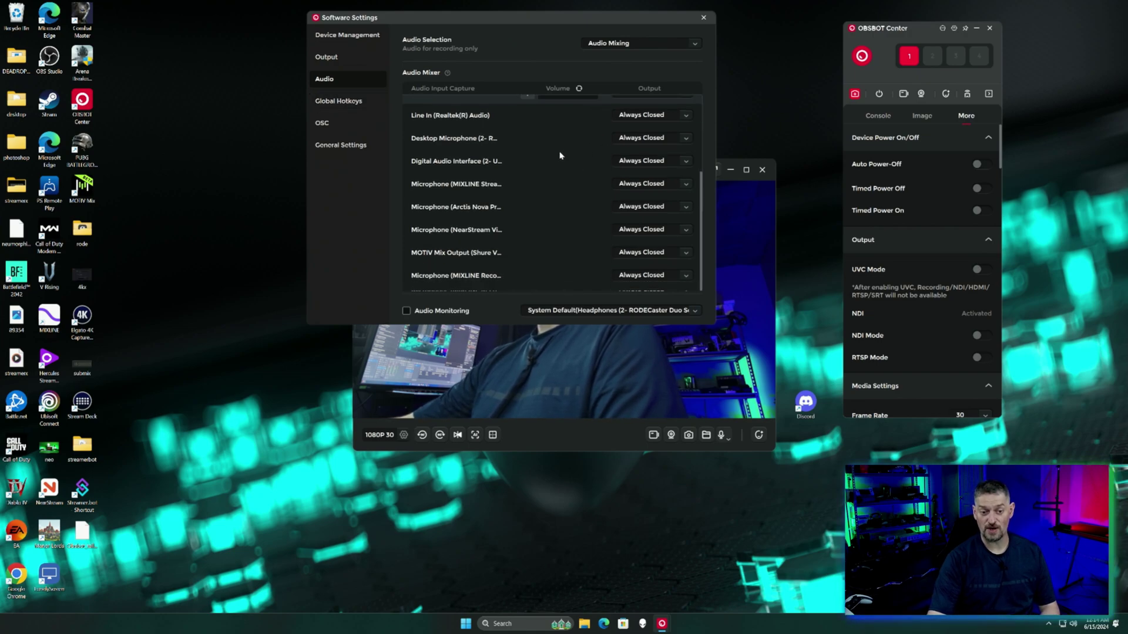
{"action": "scroll", "coordinate": [559, 156], "scroll_direction": "up", "scroll_amount": 1}
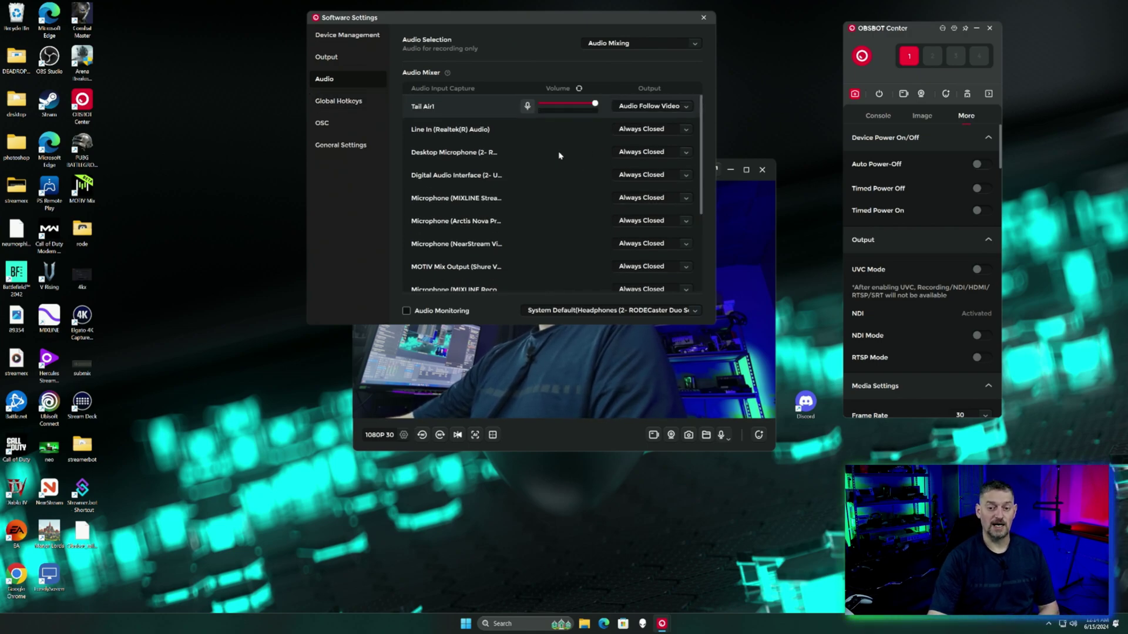
{"action": "left_click", "coordinate": [695, 45]}
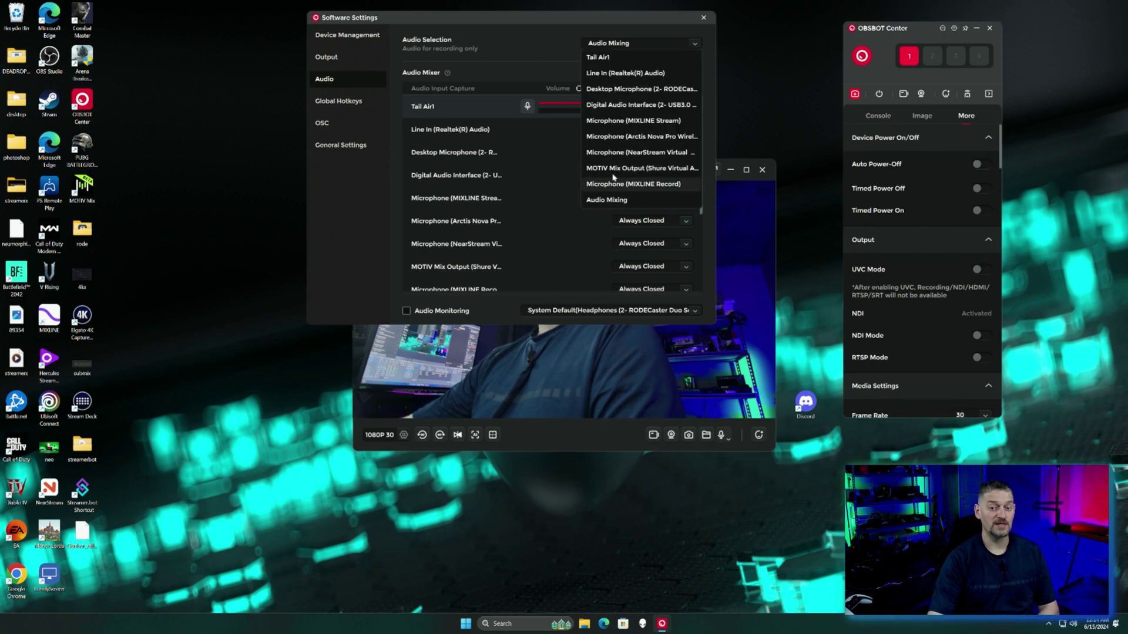
{"action": "left_click", "coordinate": [539, 45]}
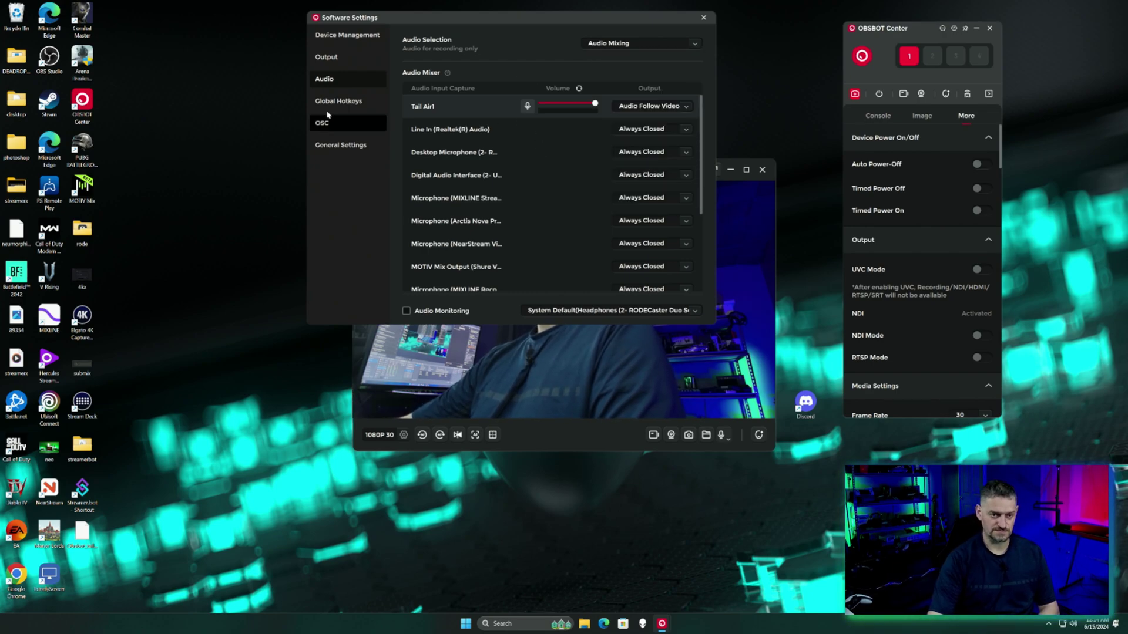
Review the Global Hotkeys and OSC pages, finishing on General Settings.
{"action": "left_click", "coordinate": [327, 108]}
{"action": "scroll", "coordinate": [540, 94], "scroll_direction": "down", "scroll_amount": 5}
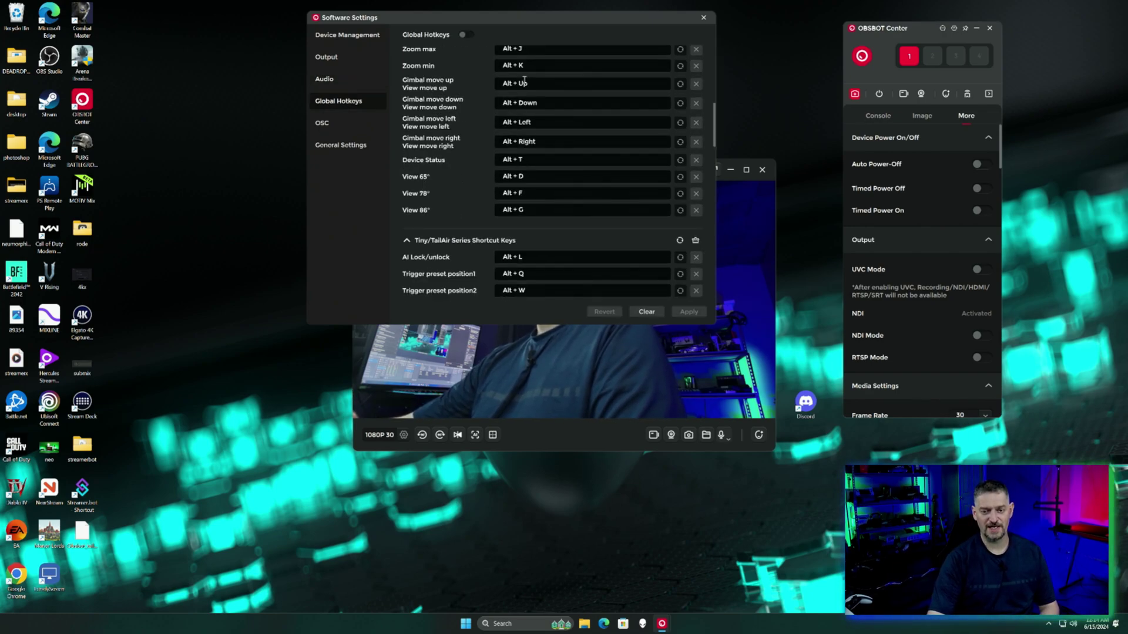
{"action": "scroll", "coordinate": [524, 80], "scroll_direction": "down", "scroll_amount": 10}
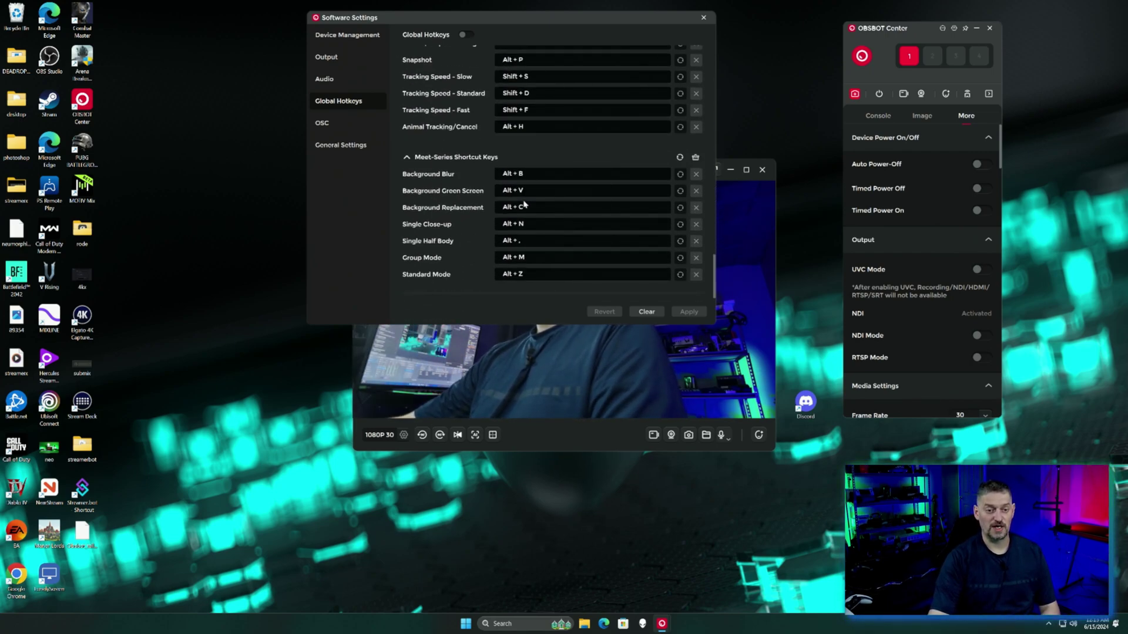
{"action": "left_click", "coordinate": [320, 126]}
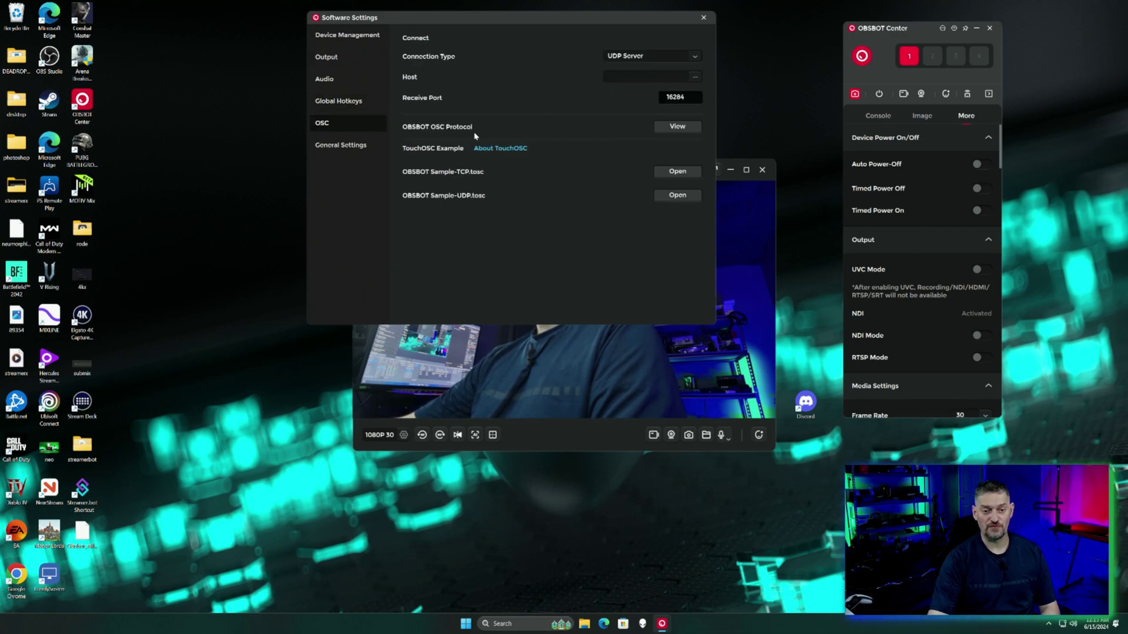
{"action": "left_click", "coordinate": [342, 147]}
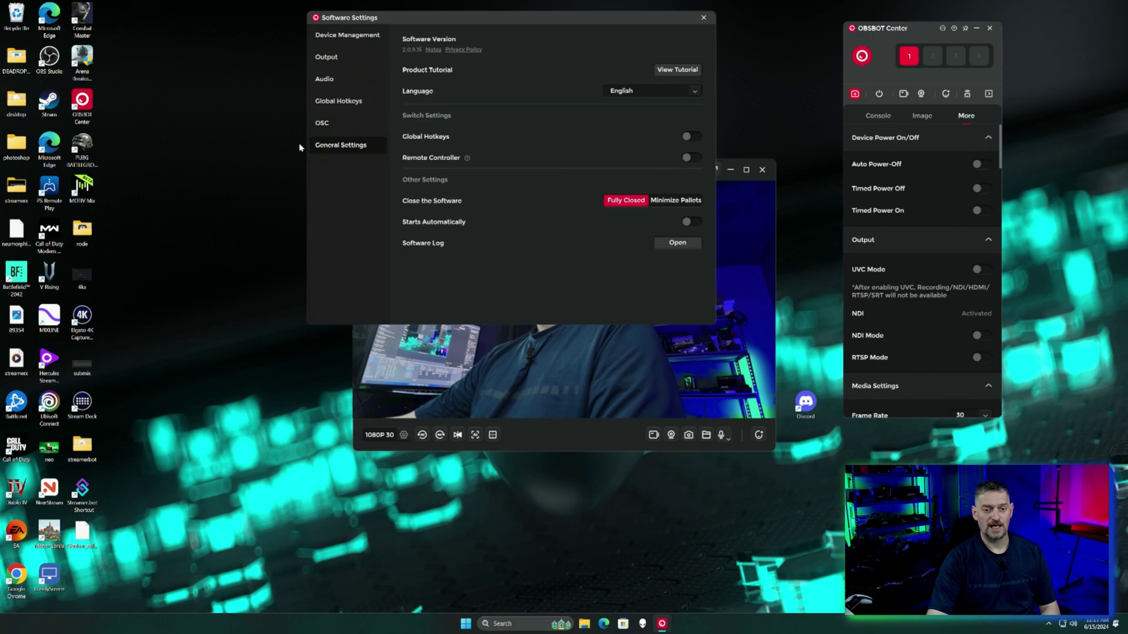
Close Software Settings, move the control panel to the right edge, and scroll through the More tab.
{"action": "left_click", "coordinate": [704, 18]}
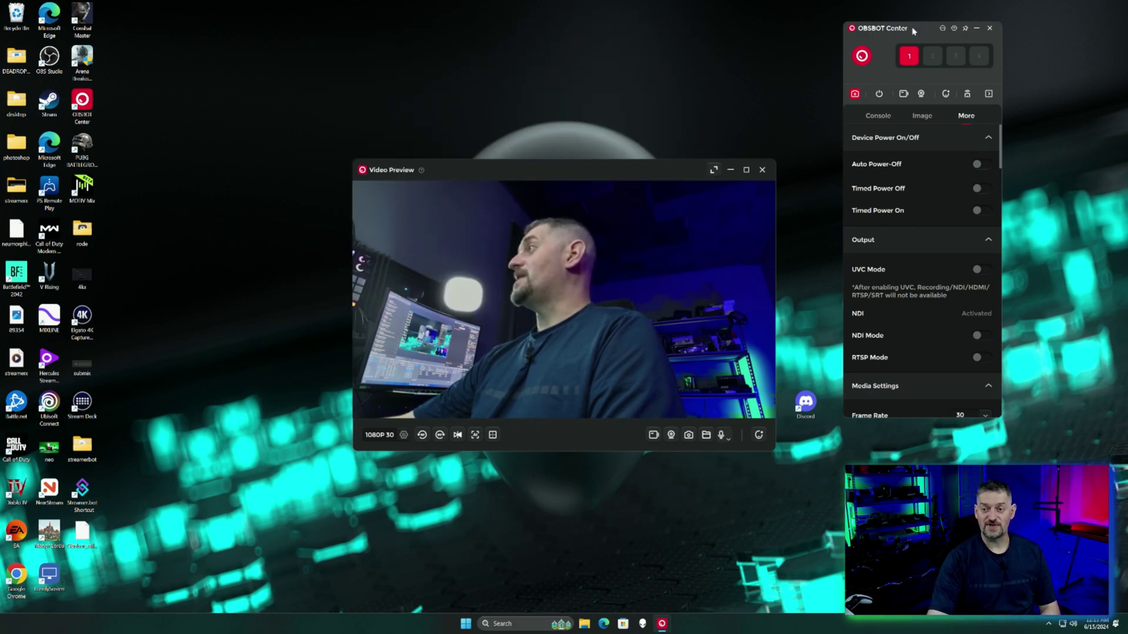
{"action": "left_click_drag", "start_coordinate": [914, 31], "coordinate": [1016, 27]}
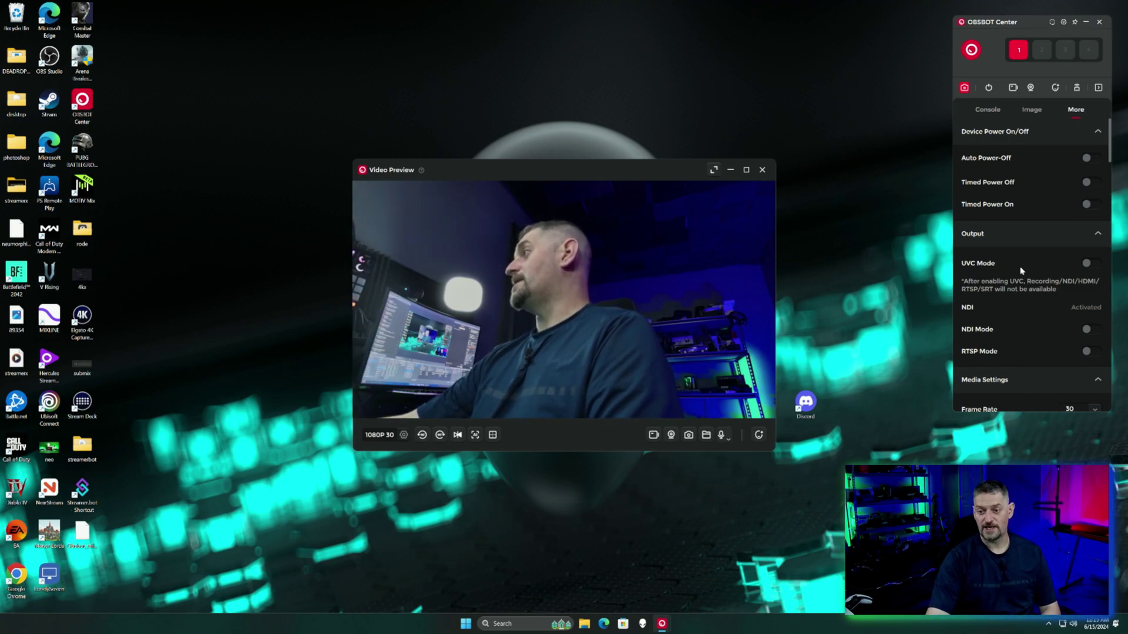
{"action": "scroll", "coordinate": [1020, 271], "scroll_direction": "down", "scroll_amount": 5}
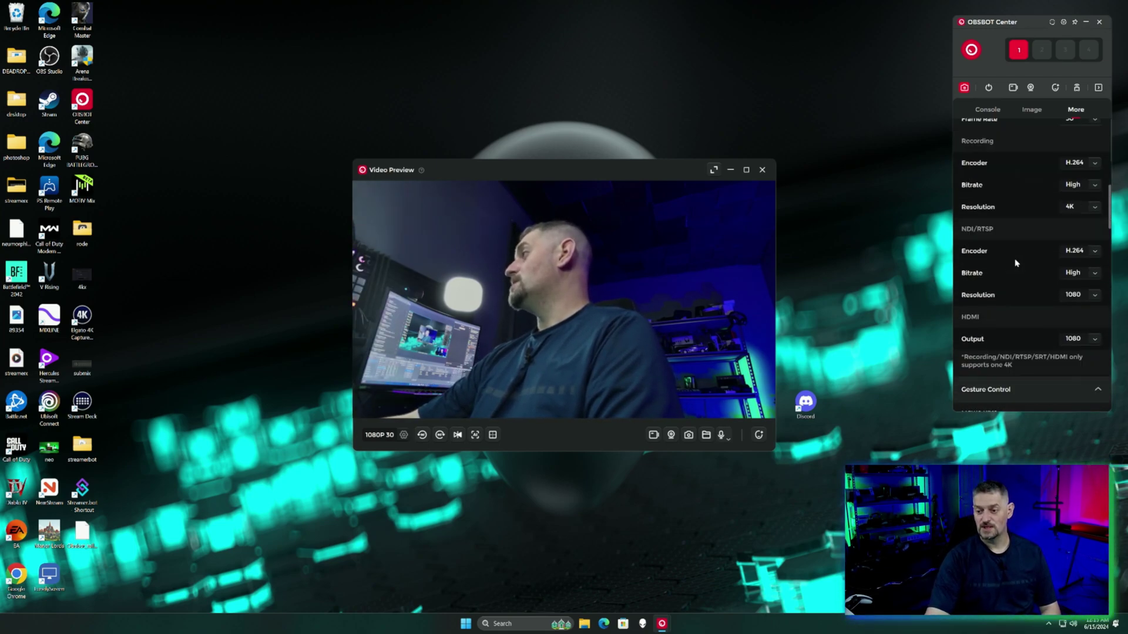
{"action": "scroll", "coordinate": [1016, 264], "scroll_direction": "down", "scroll_amount": 8}
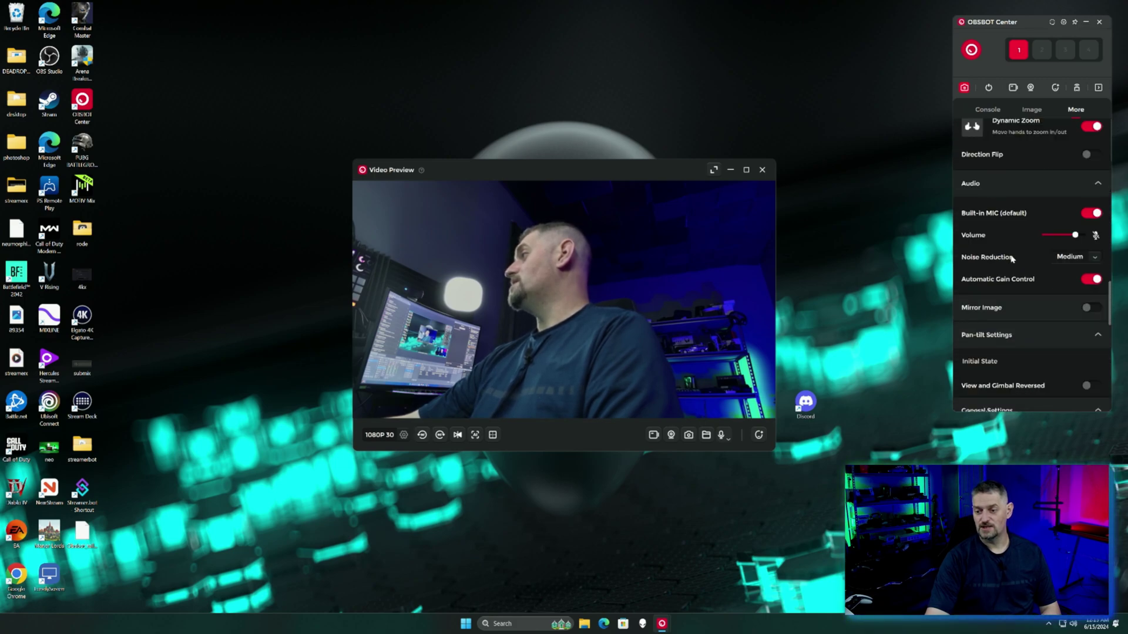
{"action": "scroll", "coordinate": [1012, 258], "scroll_direction": "up", "scroll_amount": 7}
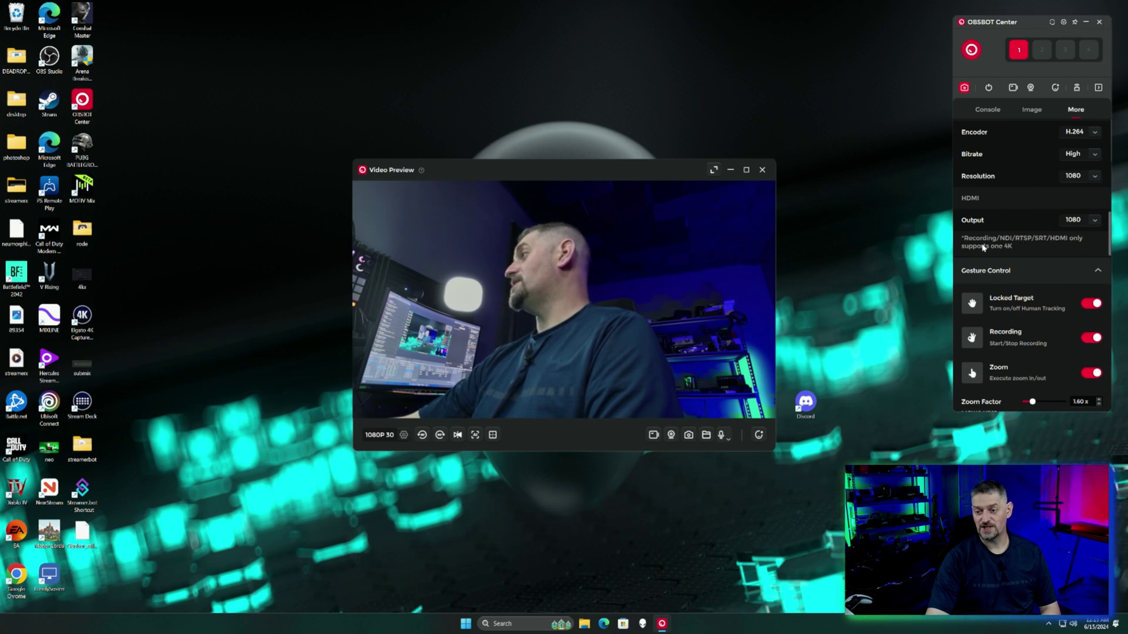
{"action": "scroll", "coordinate": [998, 256], "scroll_direction": "up", "scroll_amount": 3}
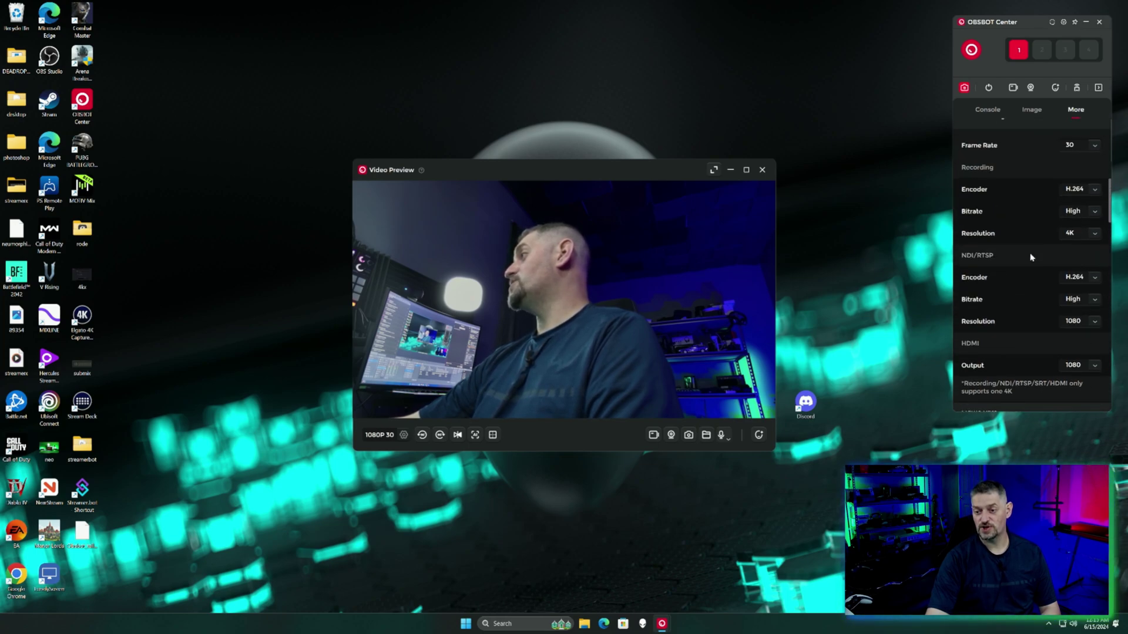
{"action": "scroll", "coordinate": [1031, 257], "scroll_direction": "up", "scroll_amount": 4}
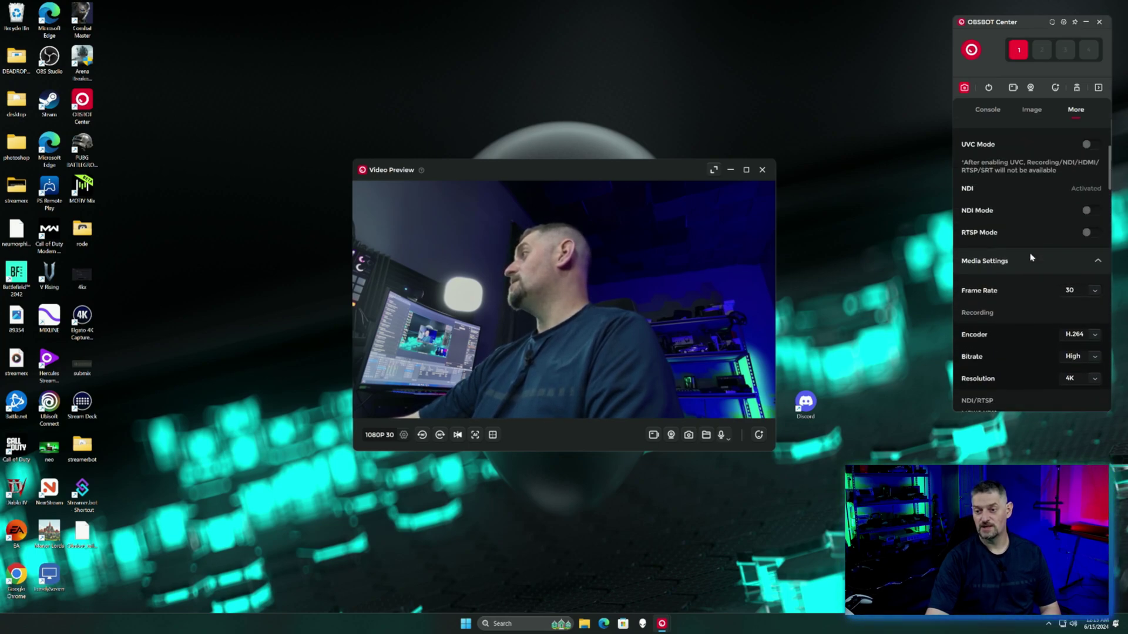
{"action": "scroll", "coordinate": [1031, 257], "scroll_direction": "up", "scroll_amount": 2}
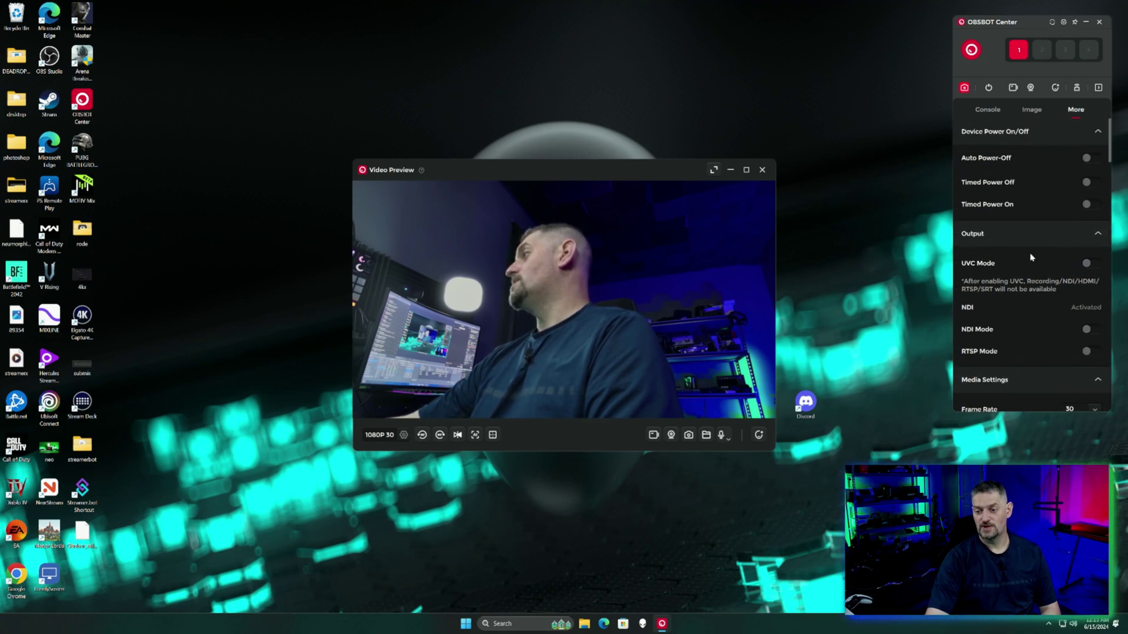
{"action": "scroll", "coordinate": [997, 253], "scroll_direction": "down", "scroll_amount": 5}
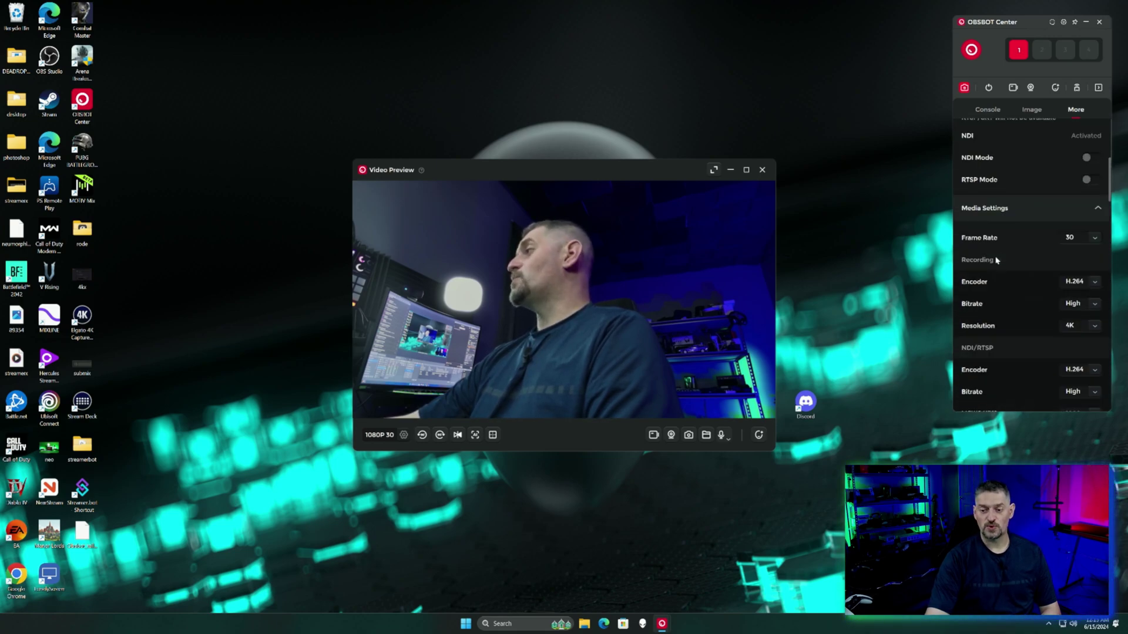
{"action": "scroll", "coordinate": [993, 260], "scroll_direction": "down", "scroll_amount": 2}
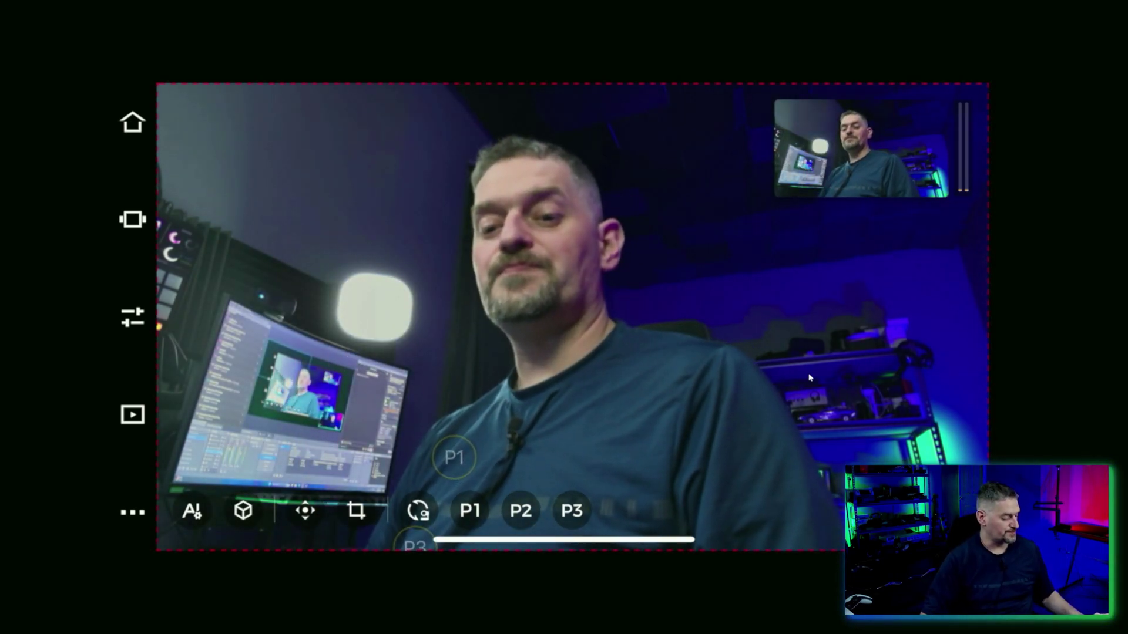
Open the Gimbal and View panel, showing pan controls and 1.0x zoom.
{"action": "left_click", "coordinate": [304, 510]}
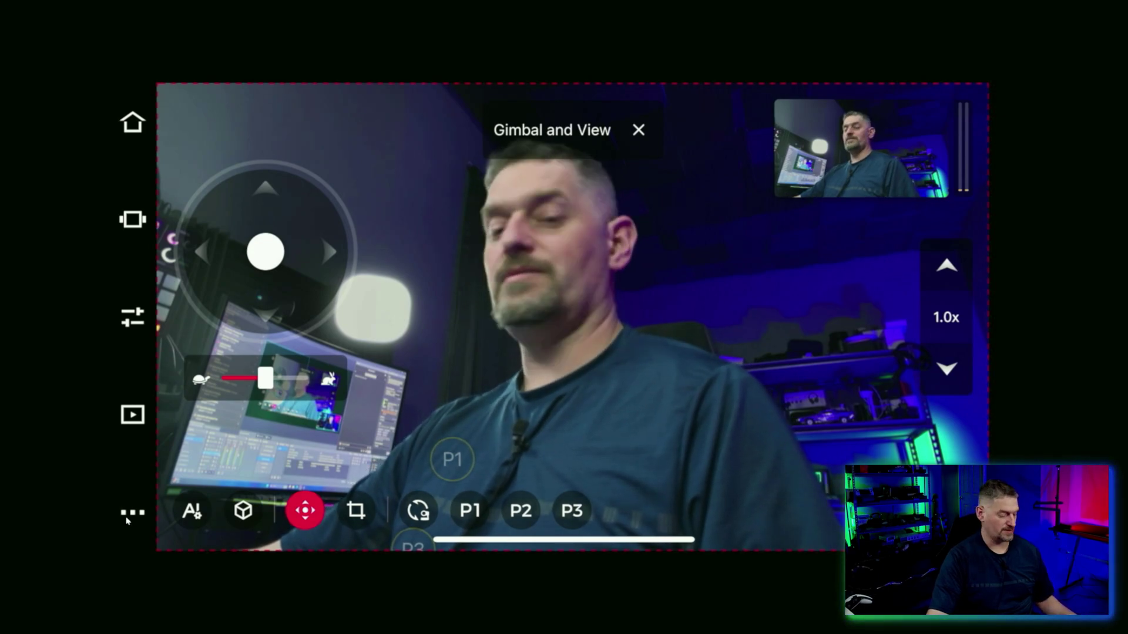
Open the camera settings and scroll to the Output section listing SRT options.
{"action": "left_click", "coordinate": [126, 520]}
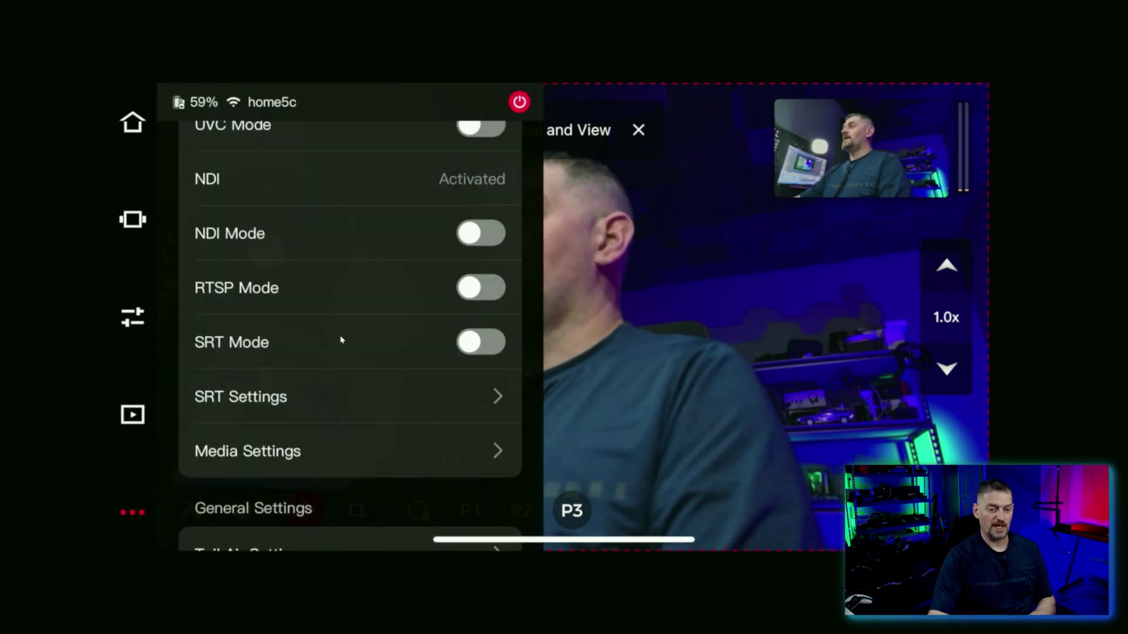
{"action": "scroll", "coordinate": [344, 335], "scroll_direction": "up", "scroll_amount": 10}
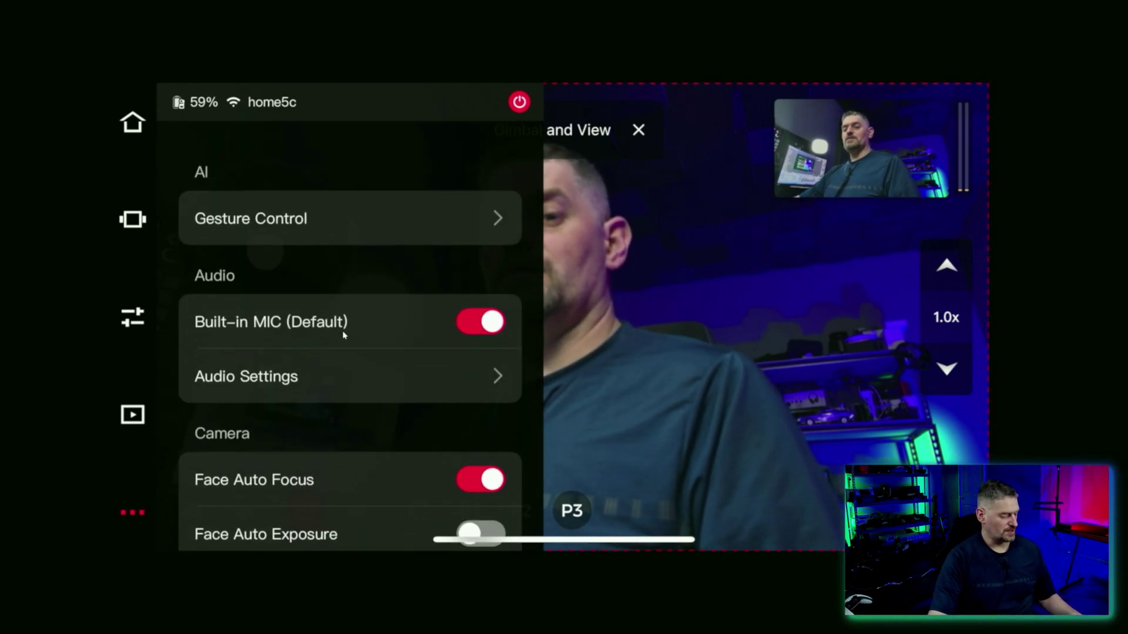
{"action": "scroll", "coordinate": [344, 336], "scroll_direction": "down", "scroll_amount": 10}
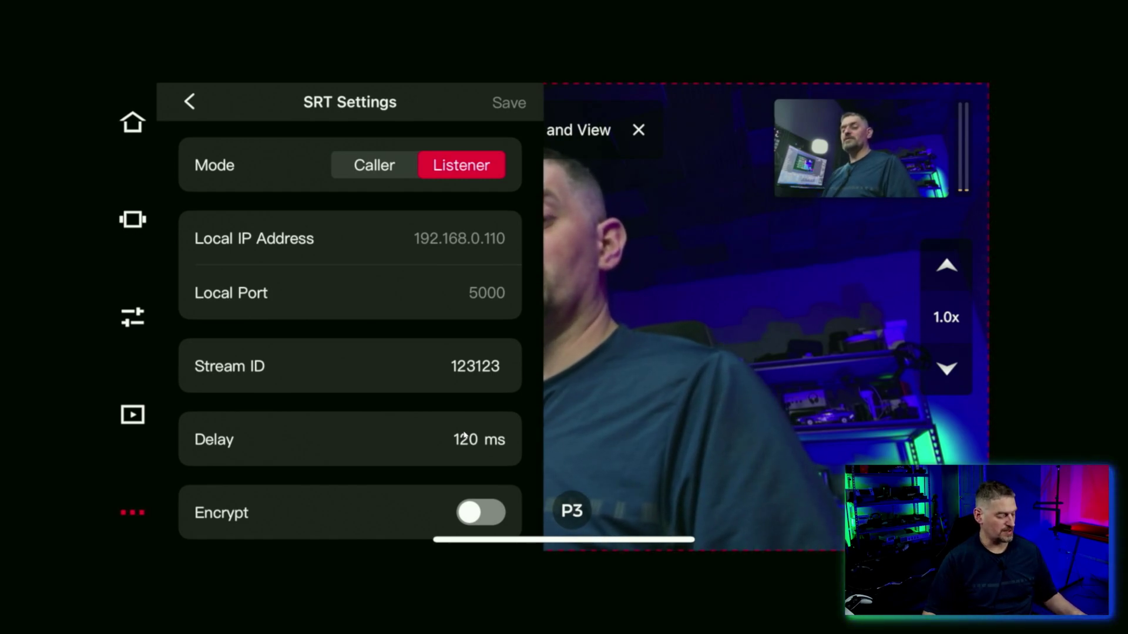
Leave the SRT delay at 120 ms and return to the Output modes list.
{"action": "left_click", "coordinate": [464, 438]}
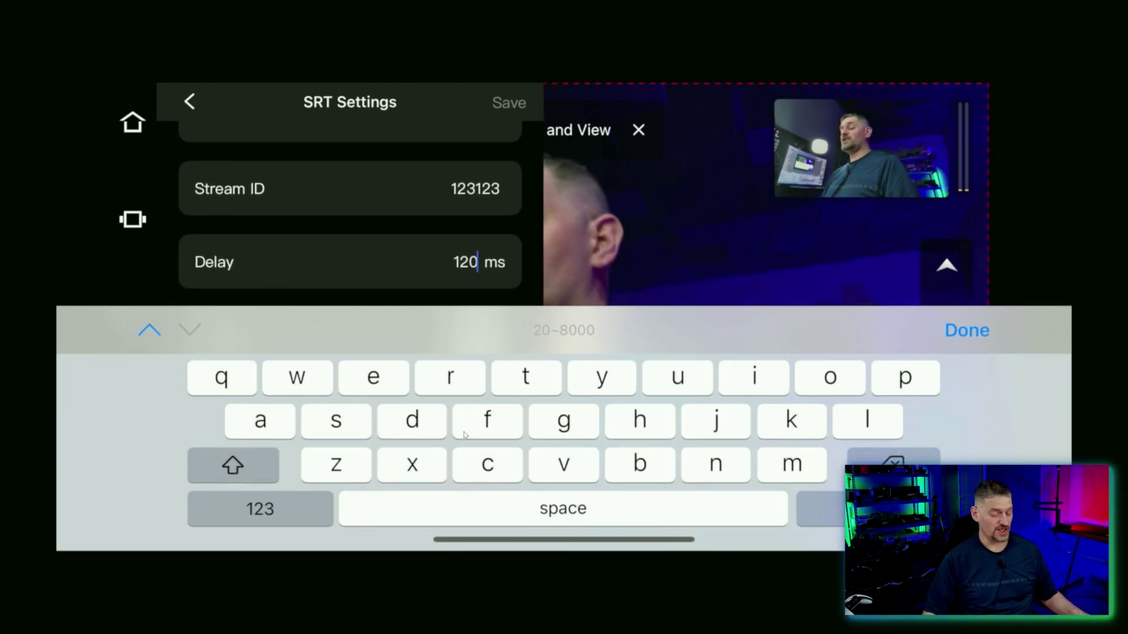
{"action": "key", "text": "Return"}
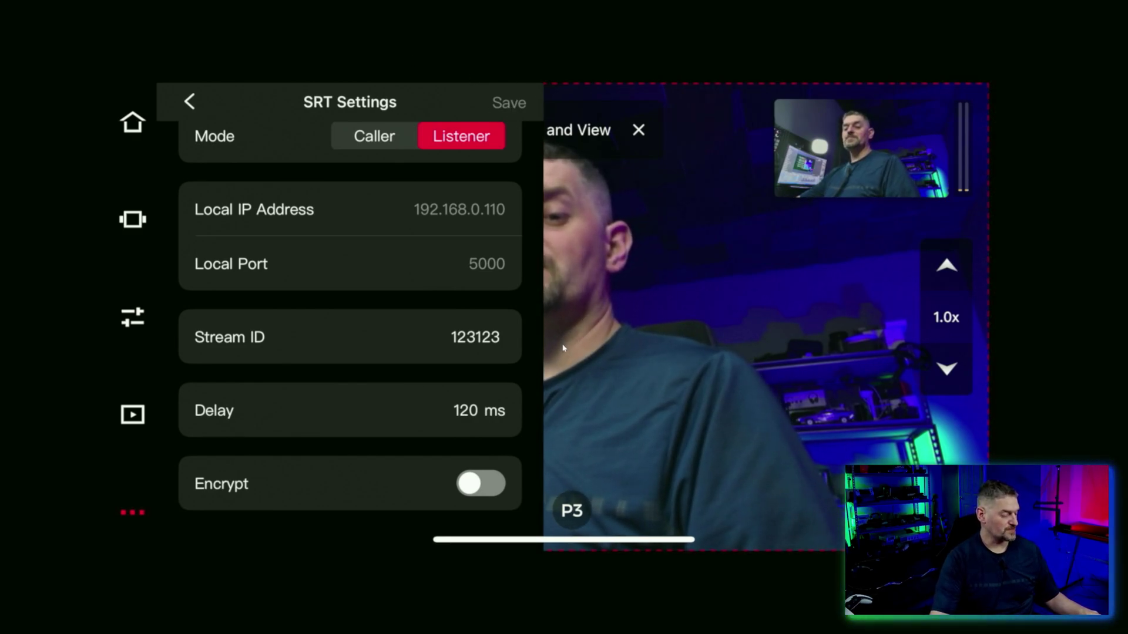
{"action": "key", "text": "Escape"}
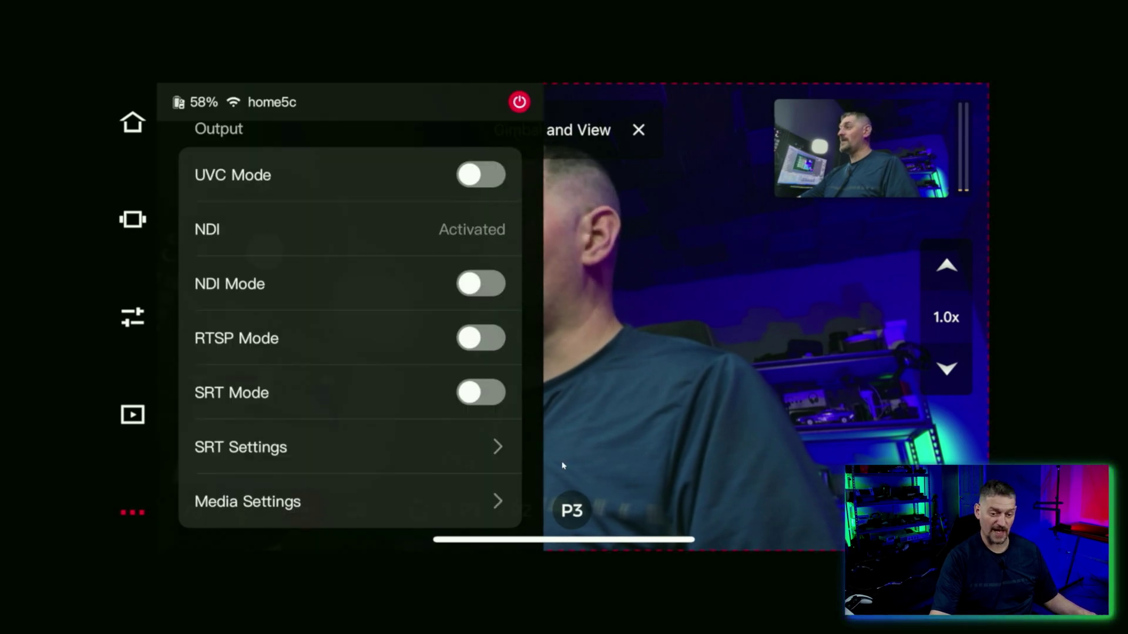
Switch SRT Mode on and accept the warning that UVC, RTSP, NDI and streaming become unavailable.
{"action": "left_click", "coordinate": [481, 402]}
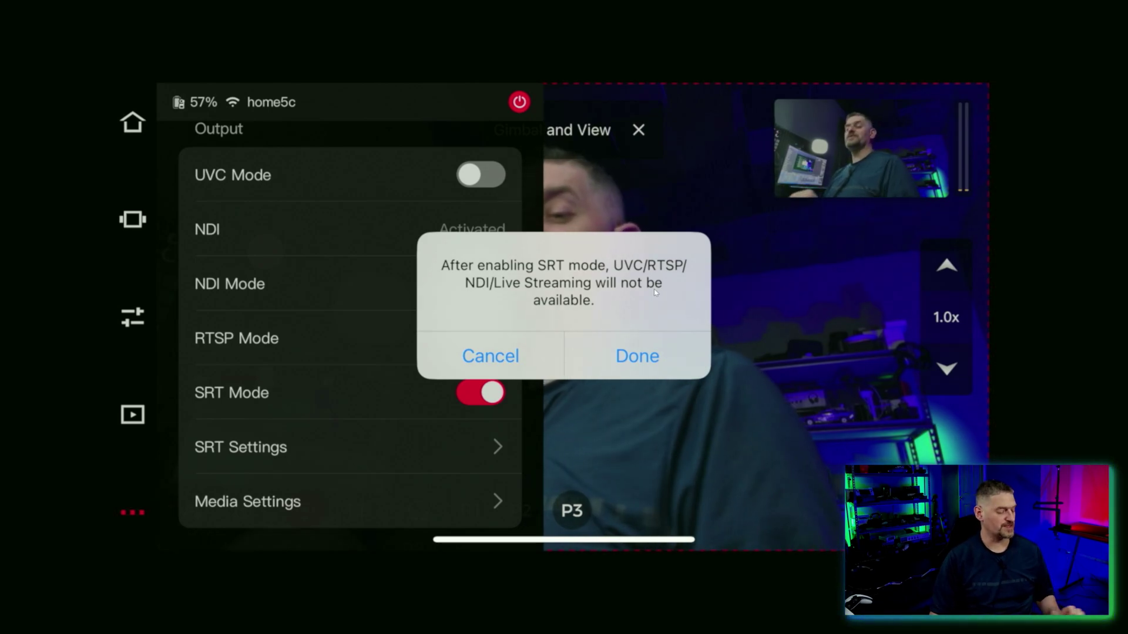
{"action": "key", "text": "Return"}
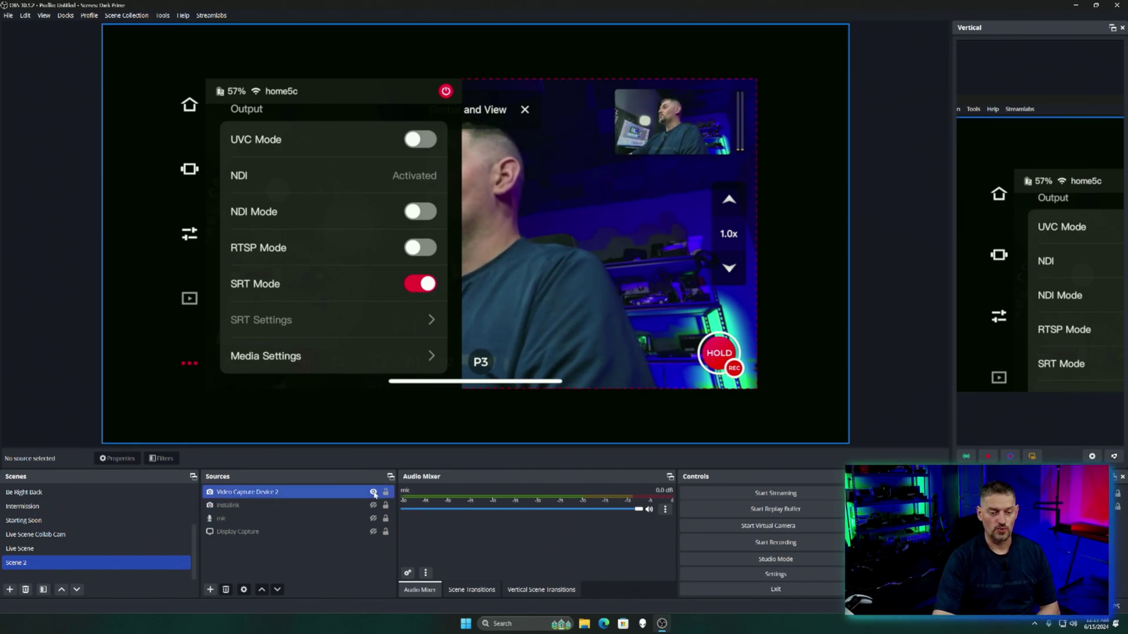
Hide the Video Capture Device 2 source and bring up the list of source types to add.
{"action": "left_click", "coordinate": [373, 492]}
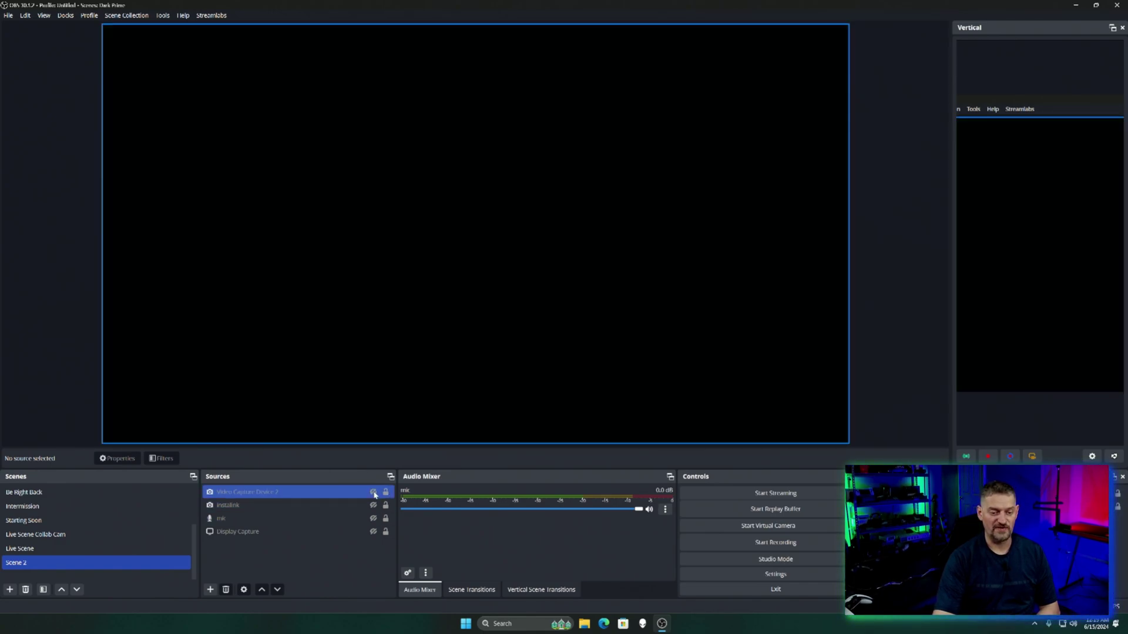
{"action": "left_click", "coordinate": [211, 590]}
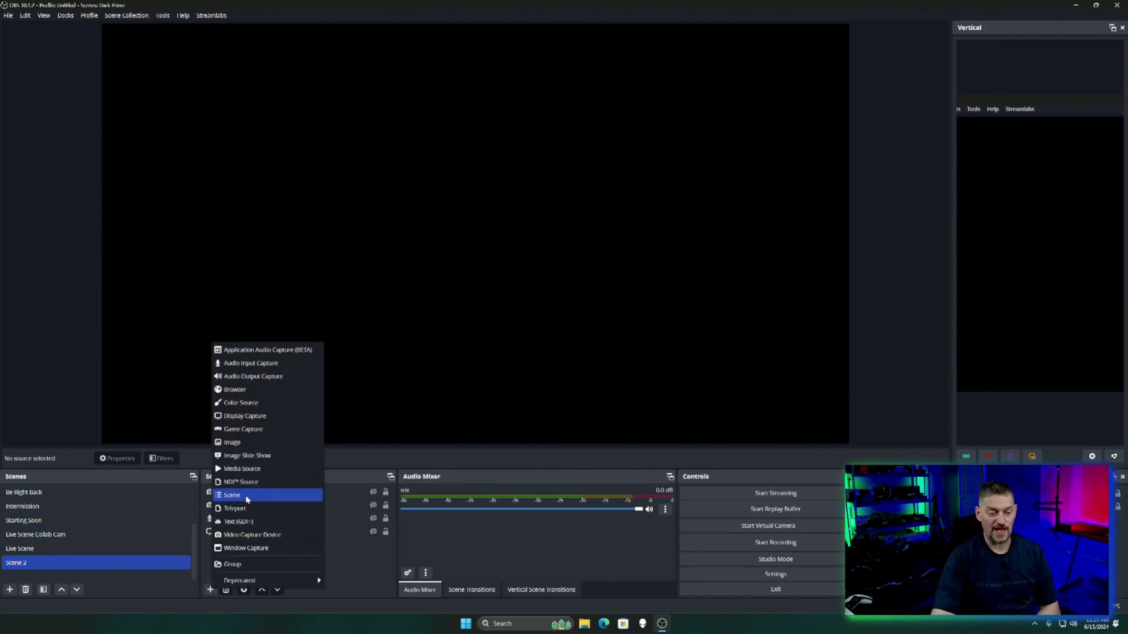
Create a Media Source in Scene 2 with Local File unchecked, ready for a network Input address.
{"action": "left_click", "coordinate": [259, 468]}
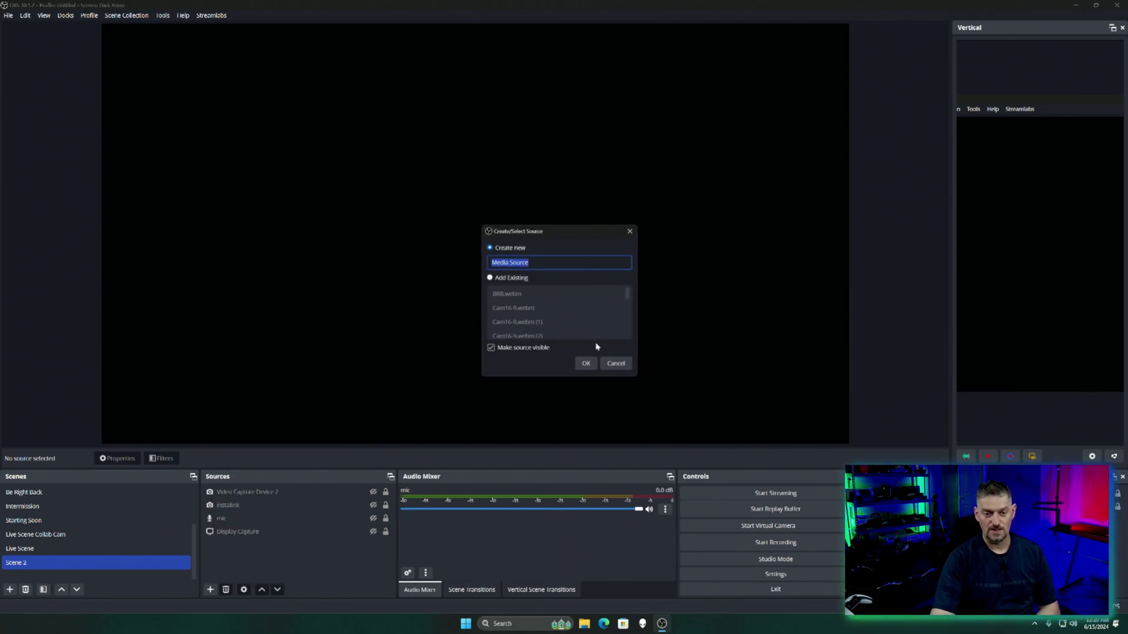
{"action": "left_click", "coordinate": [585, 363]}
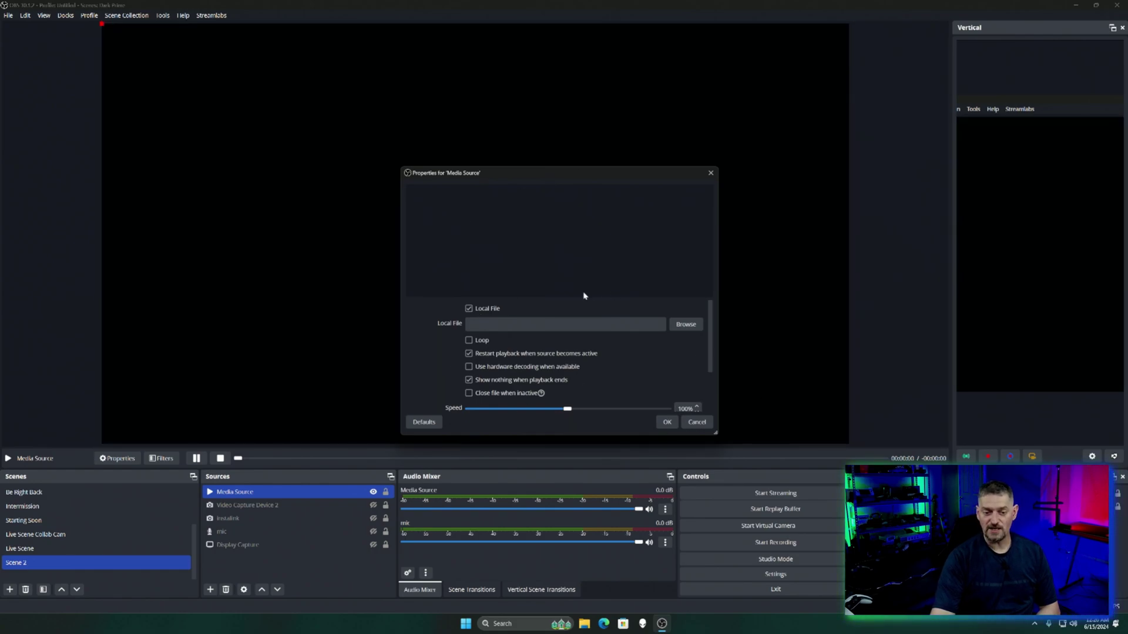
{"action": "left_click", "coordinate": [468, 309]}
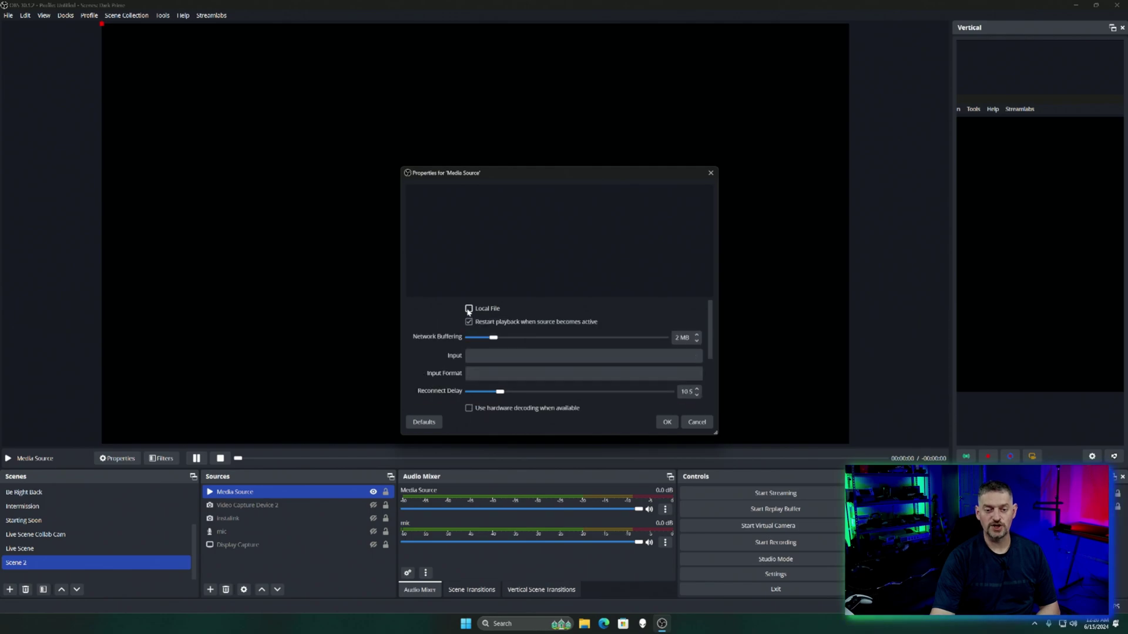
{"action": "left_click", "coordinate": [506, 357]}
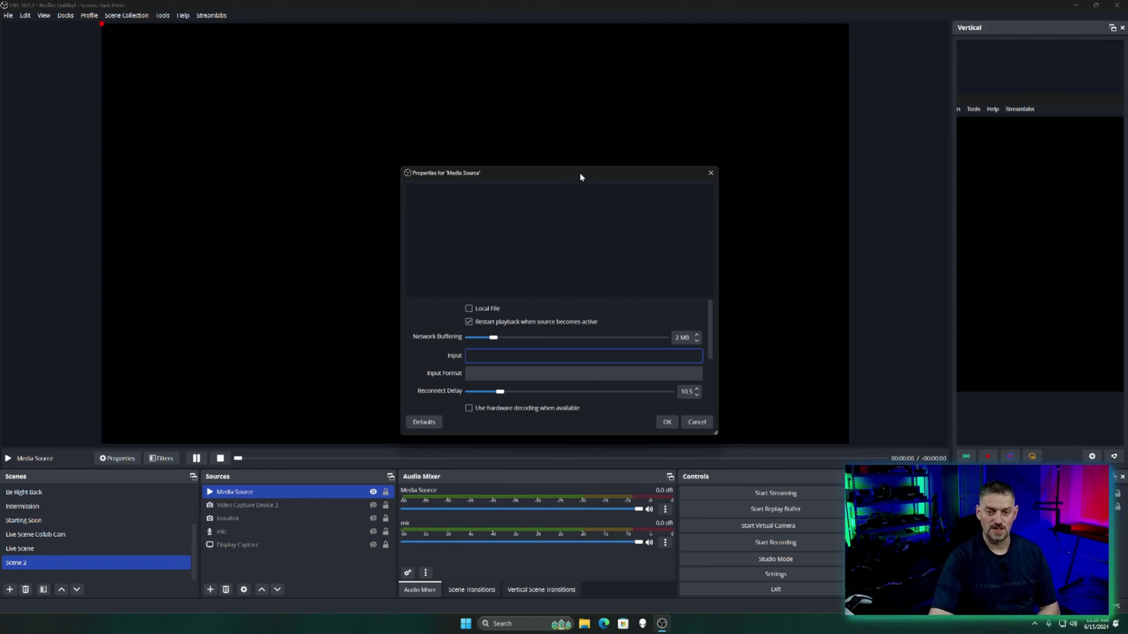
Move the Properties window aside and make Video Capture Device 2 visible again.
{"action": "left_click_drag", "start_coordinate": [581, 172], "coordinate": [898, 153]}
{"action": "left_click", "coordinate": [347, 505]}
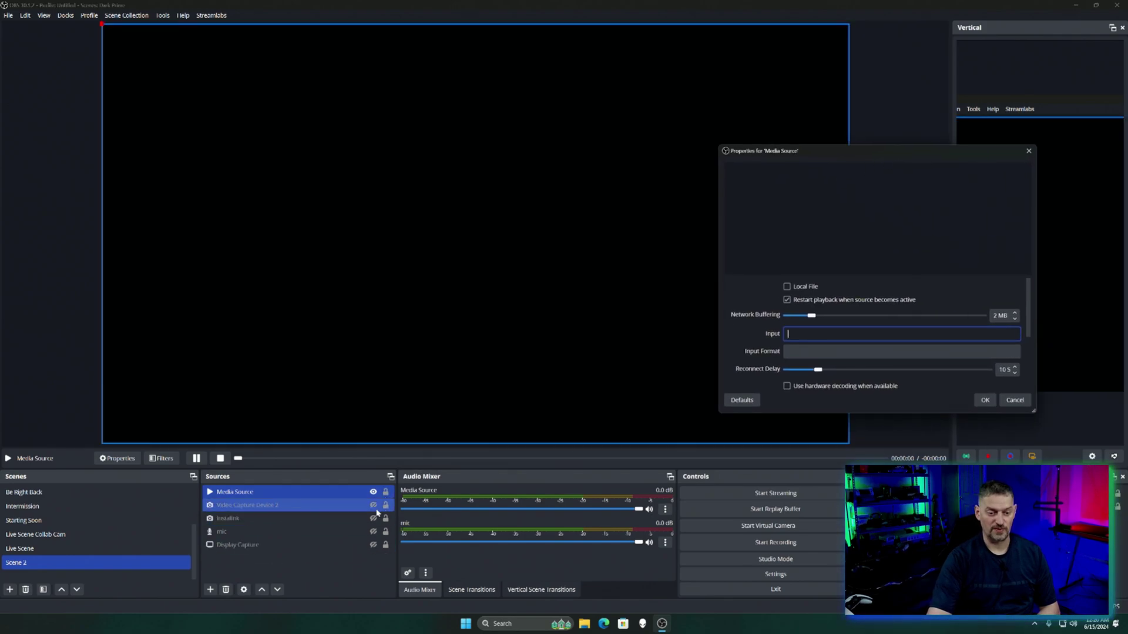
{"action": "left_click", "coordinate": [373, 505]}
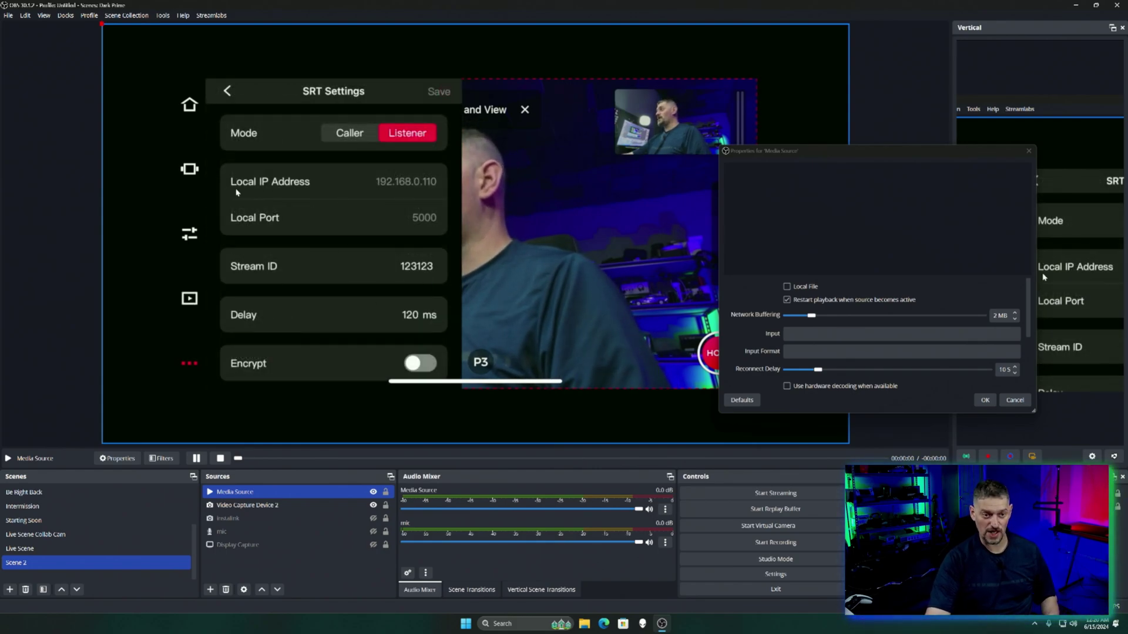
Enter srt://192.168.0.110:5000 as the Media Source's network Input.
{"action": "left_click", "coordinate": [807, 333]}
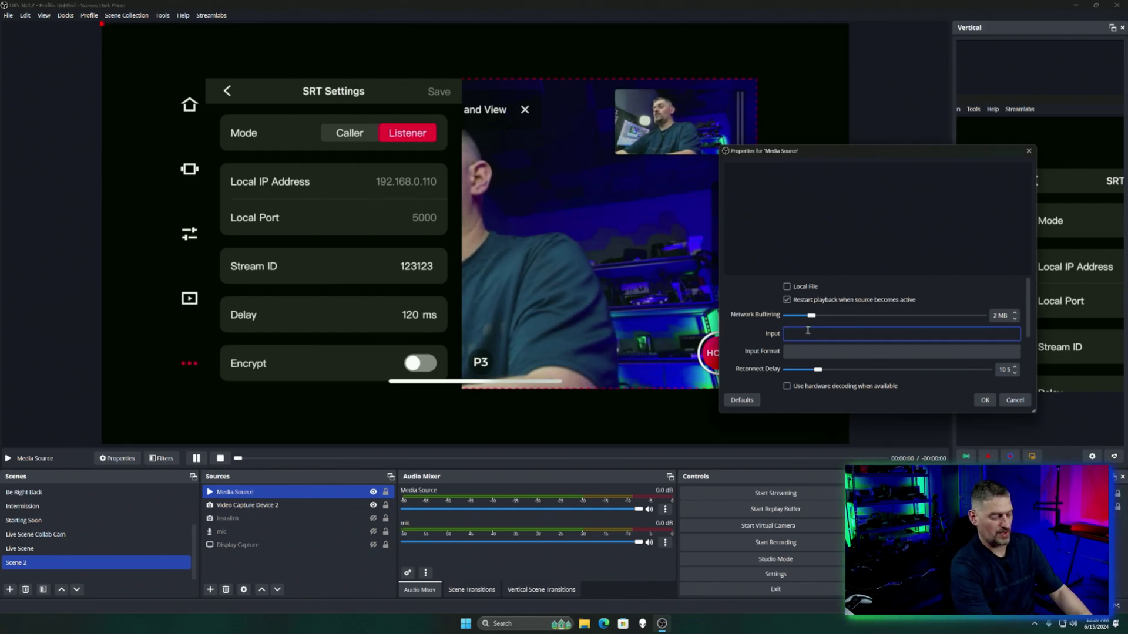
{"action": "type", "text": "srt://"}
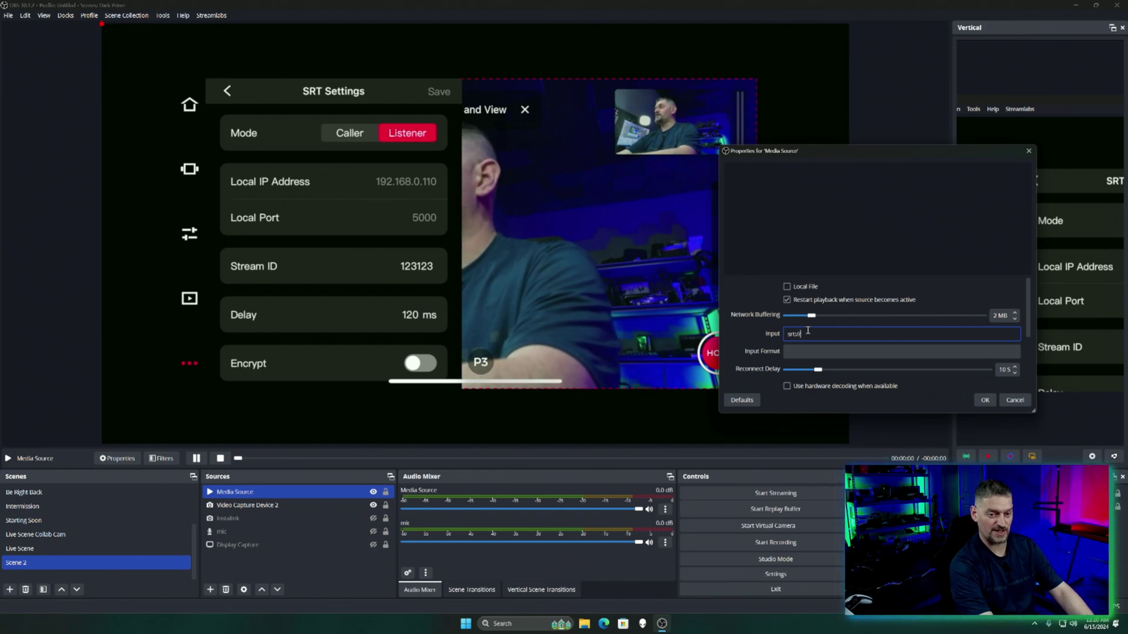
{"action": "type", "text": "192.168.0.11"}
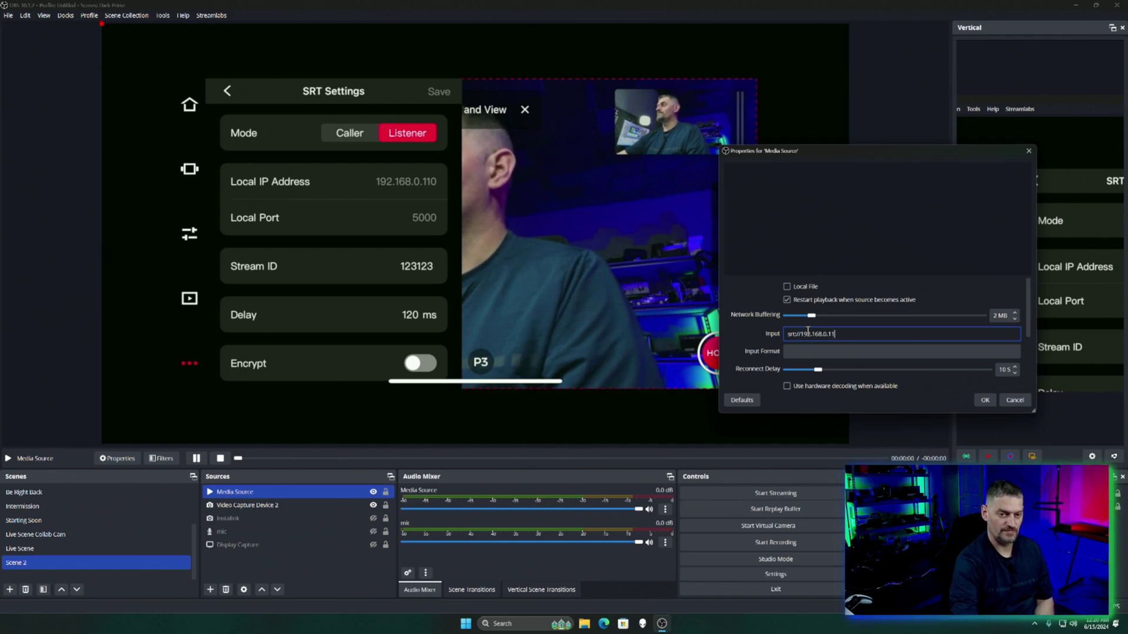
{"action": "type", "text": "0:5000"}
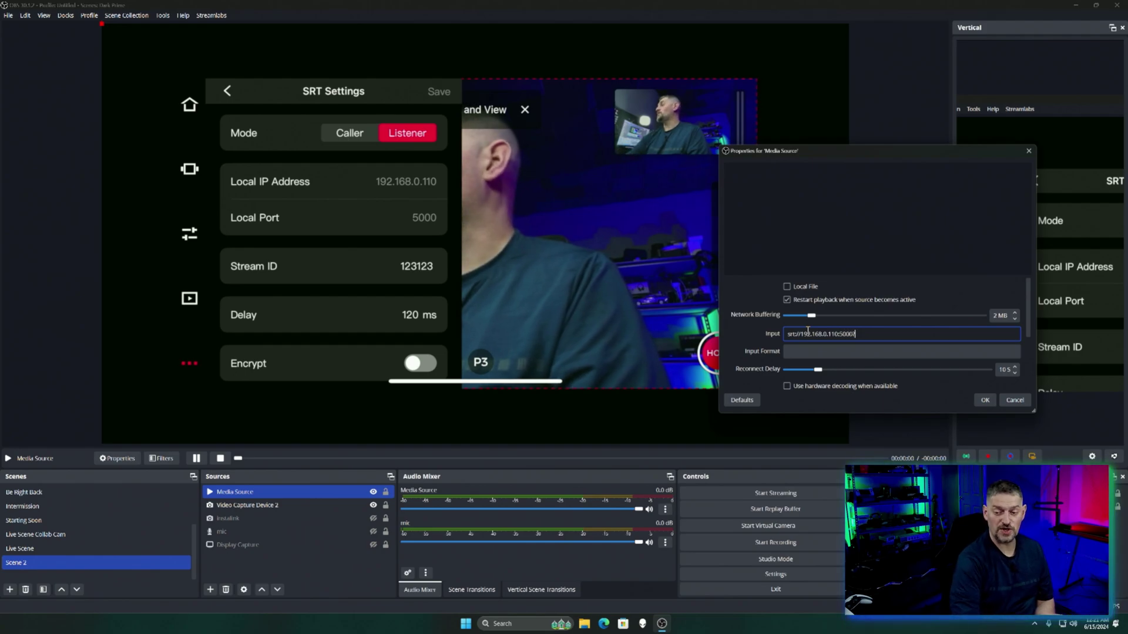
{"action": "type", "text": "?"}
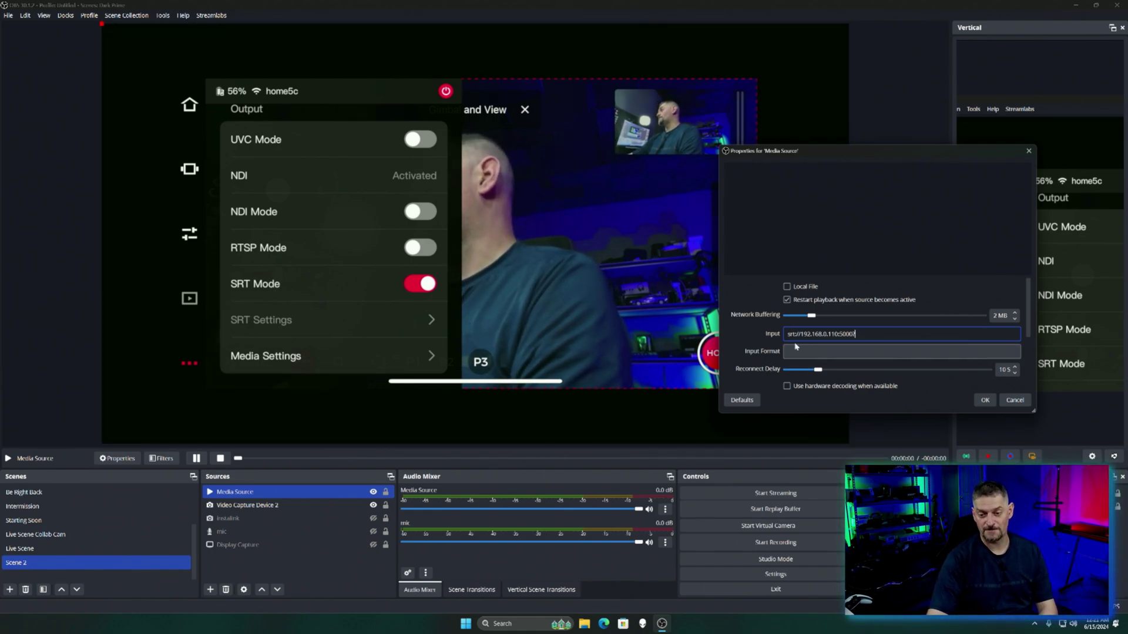
Apply the SRT settings, stretch the camera feed to fill the canvas, then hide the Media Source.
{"action": "left_click", "coordinate": [986, 401]}
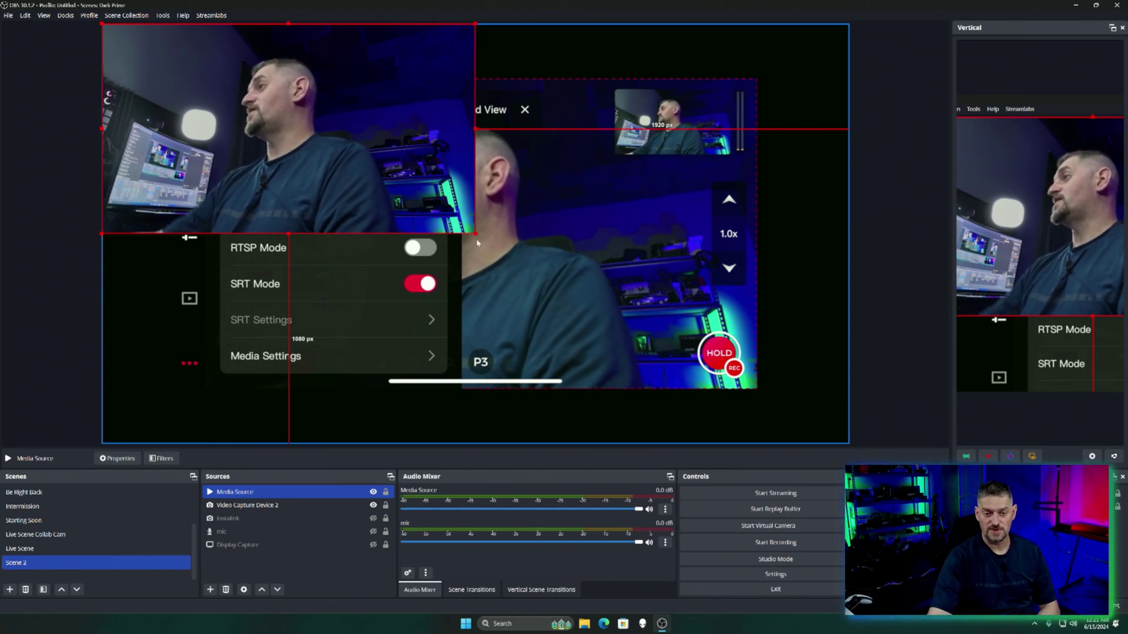
{"action": "left_click_drag", "start_coordinate": [476, 234], "coordinate": [848, 443]}
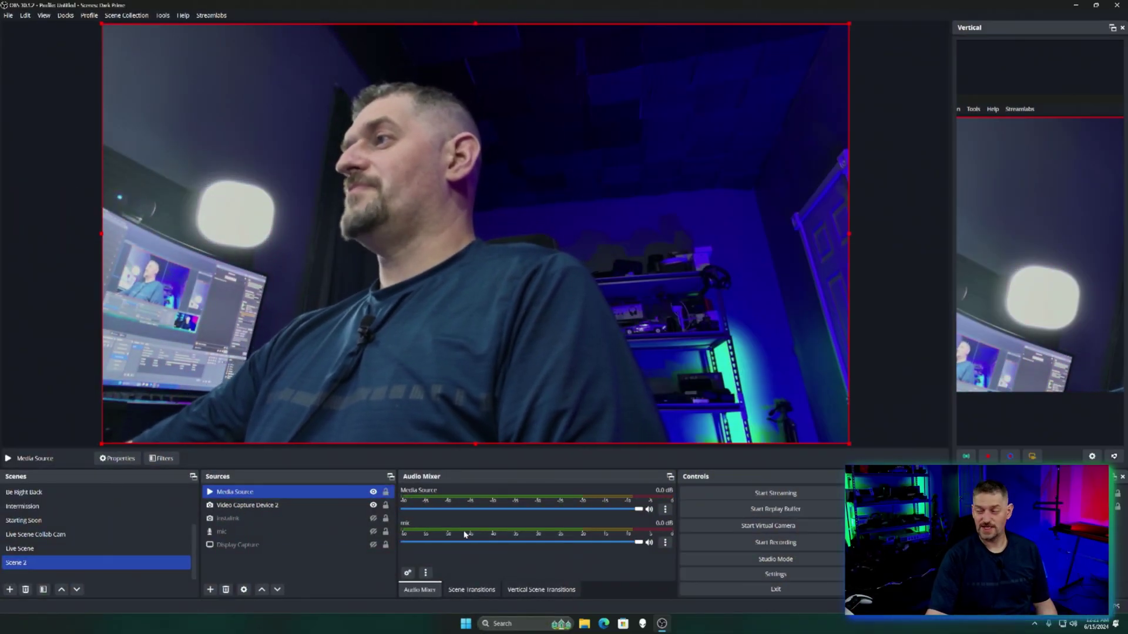
{"action": "left_click", "coordinate": [373, 493]}
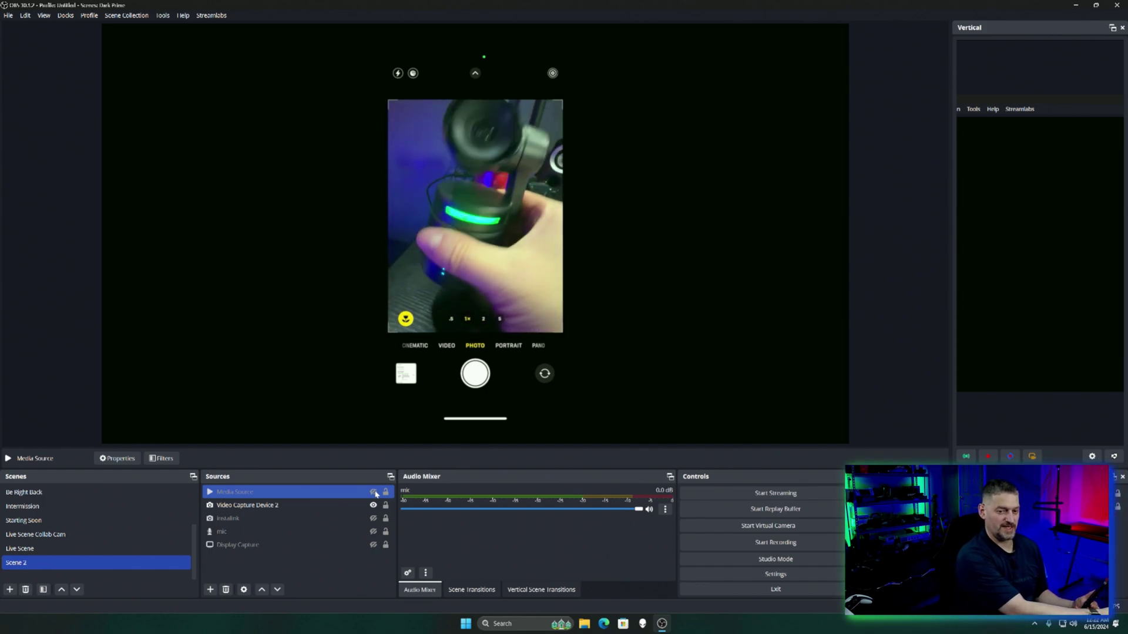
Make the Media Source visible again so the SRT camera feed fills the Scene 2 preview.
{"action": "left_click", "coordinate": [374, 492]}
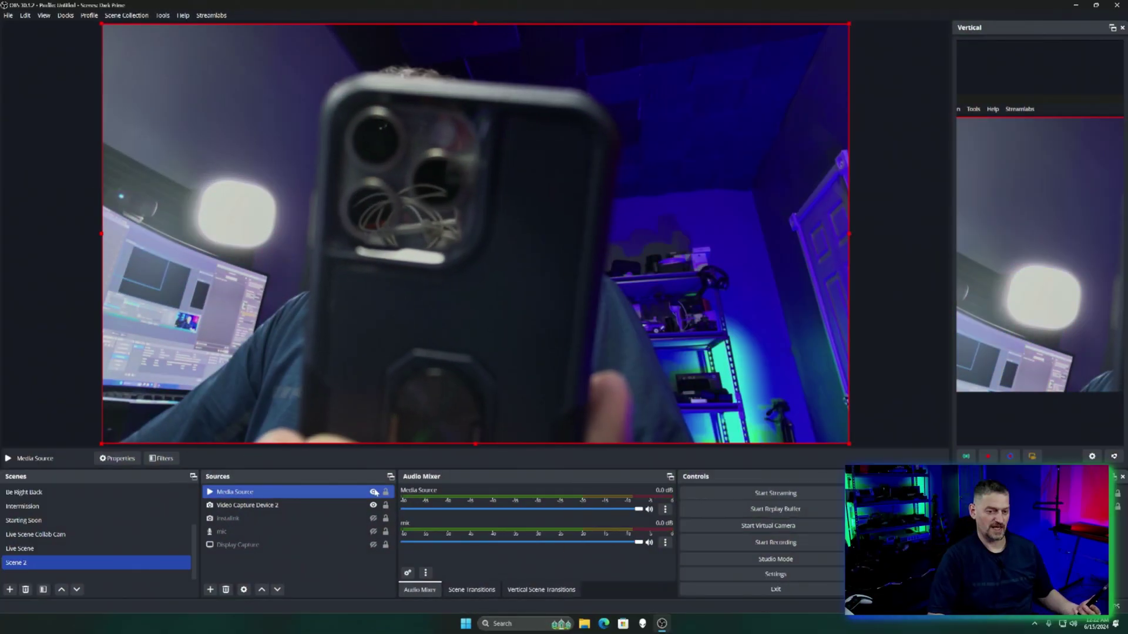